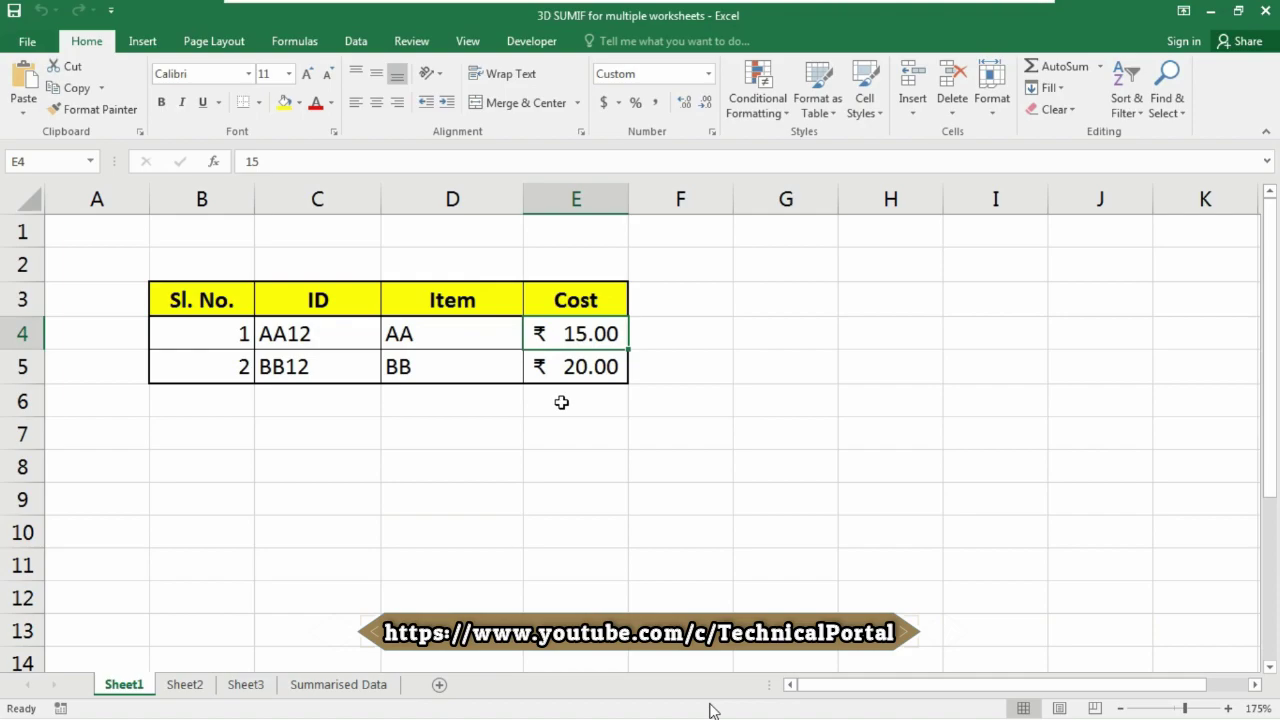
Review the item cost tables on Sheet1, Sheet2 and Sheet3, then return to Summarised Data.
click(180, 688)
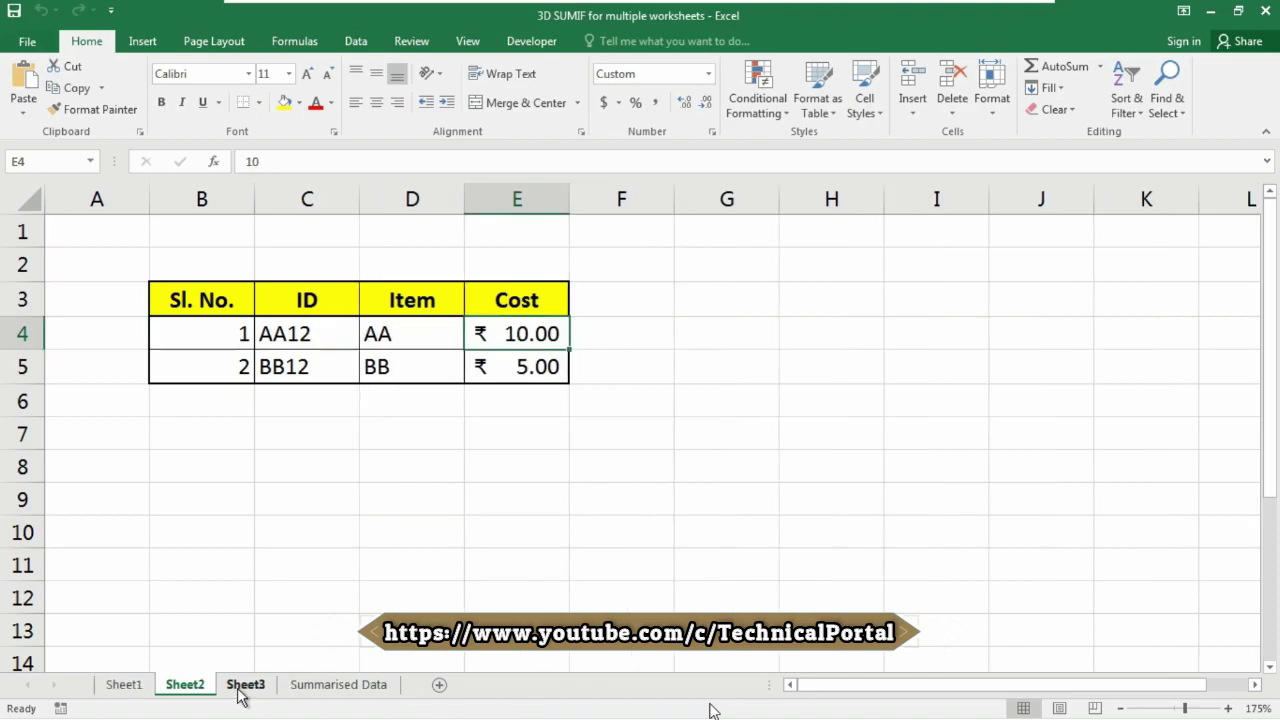
click(243, 690)
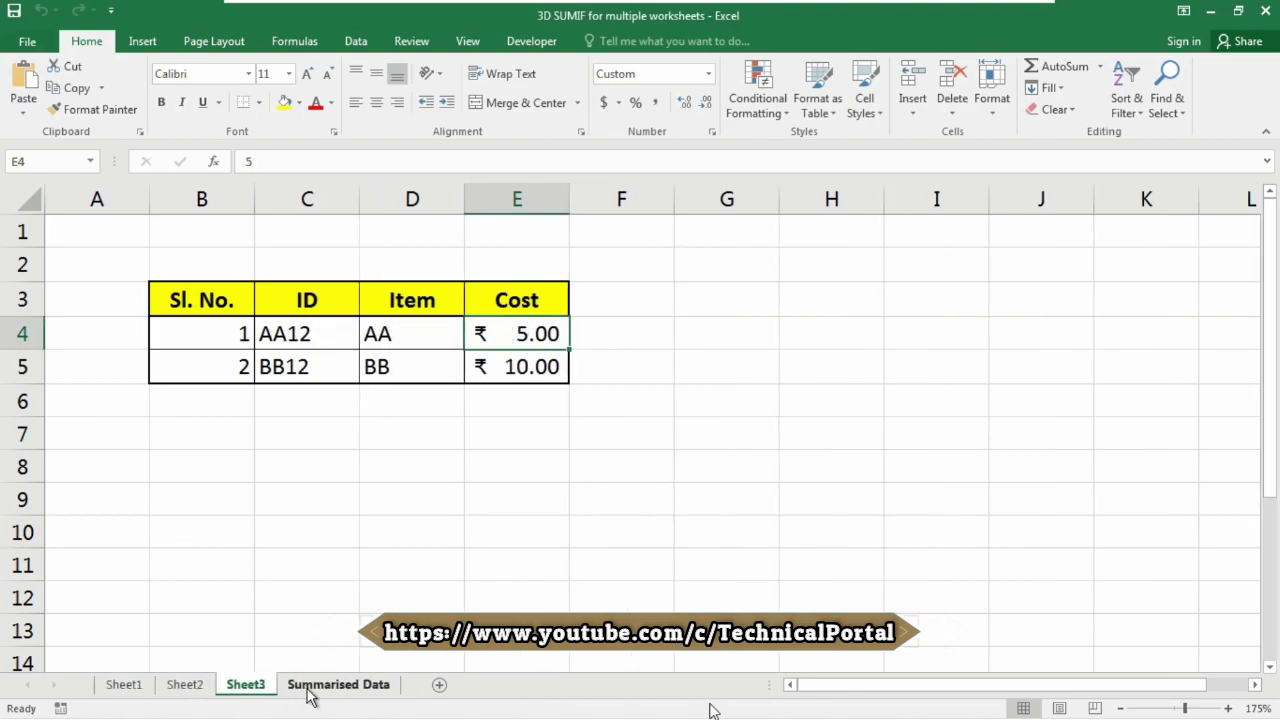
click(310, 686)
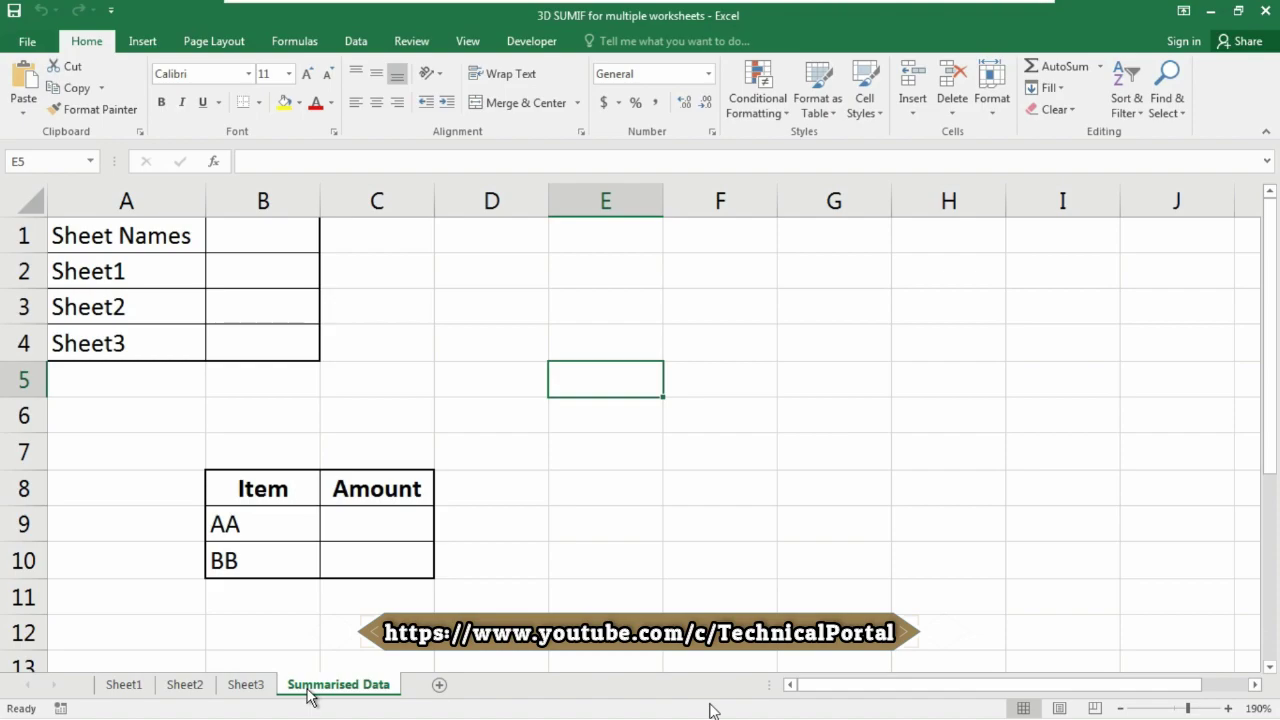
click(124, 686)
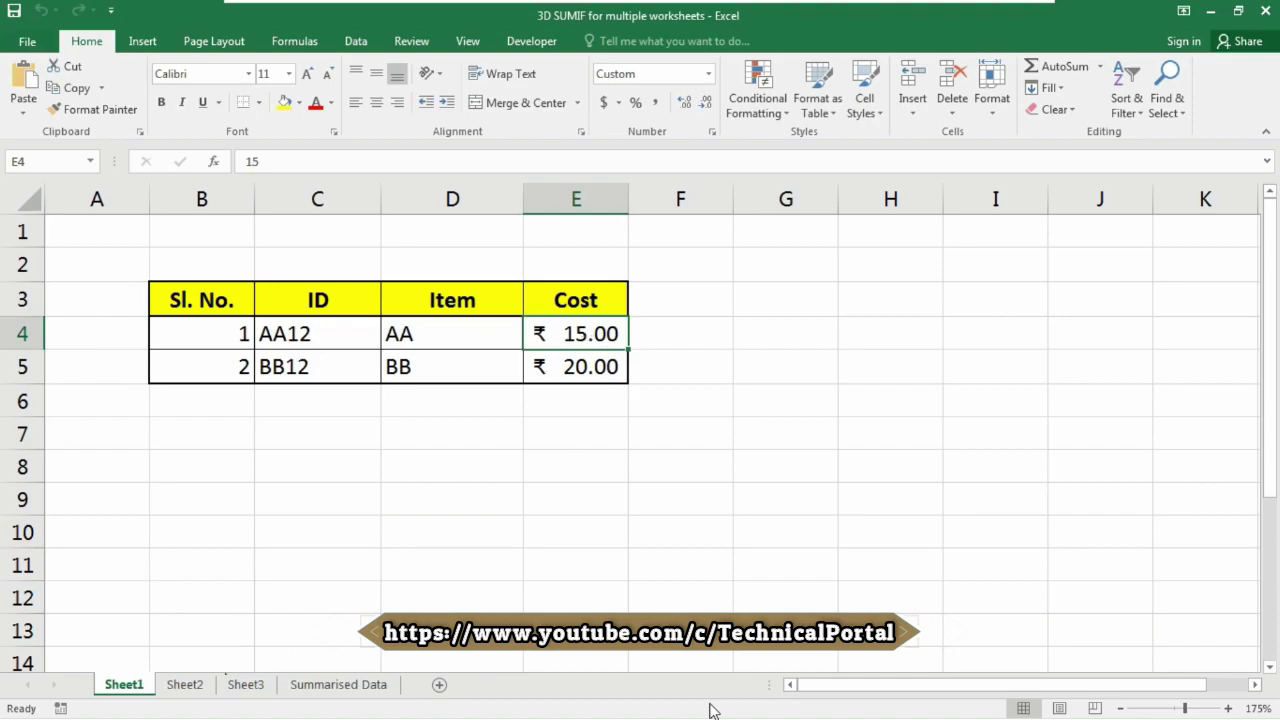
click(192, 687)
click(247, 688)
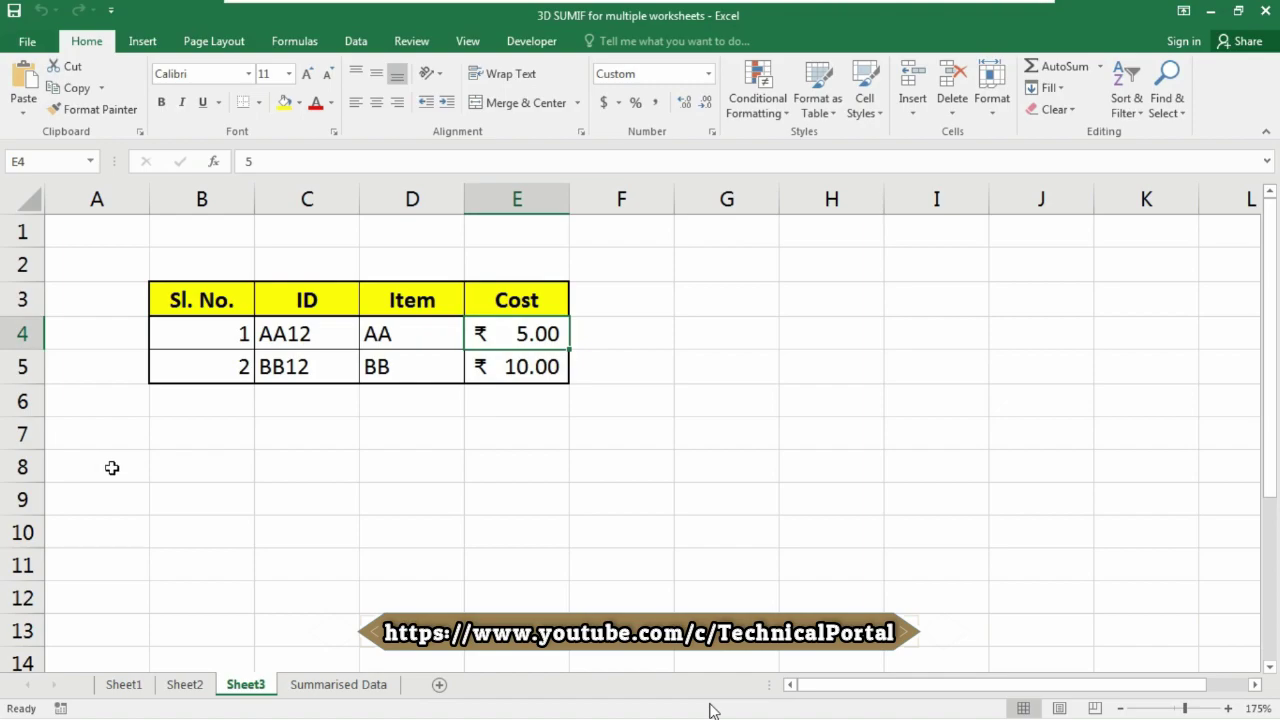
click(300, 688)
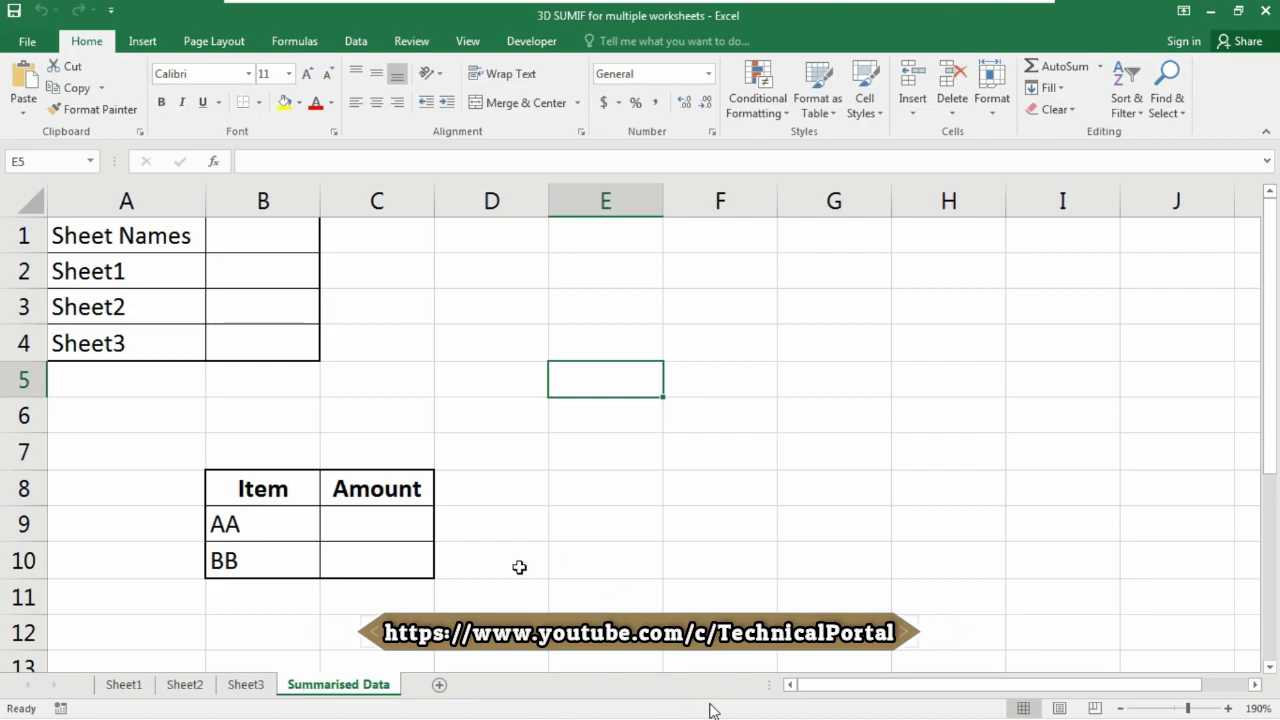
Select C9 for AA's total, recheck the three sheets' costs, and come back to Summarised Data.
click(404, 536)
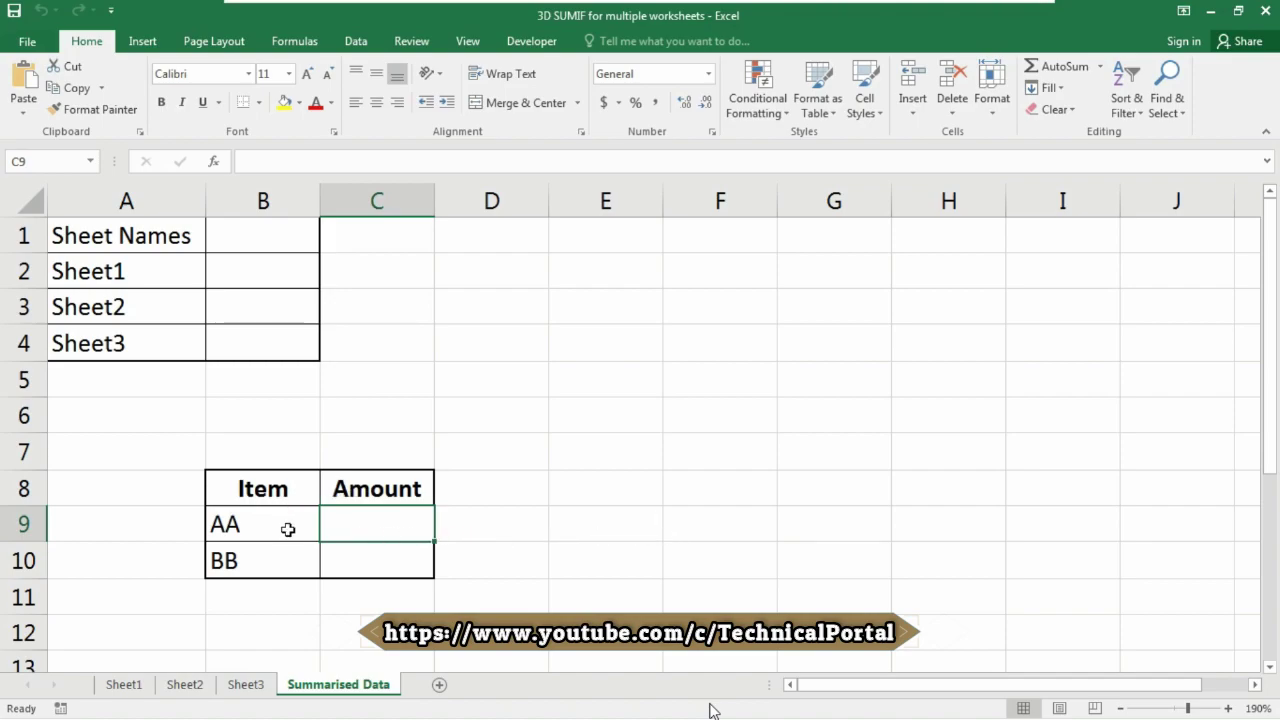
click(240, 685)
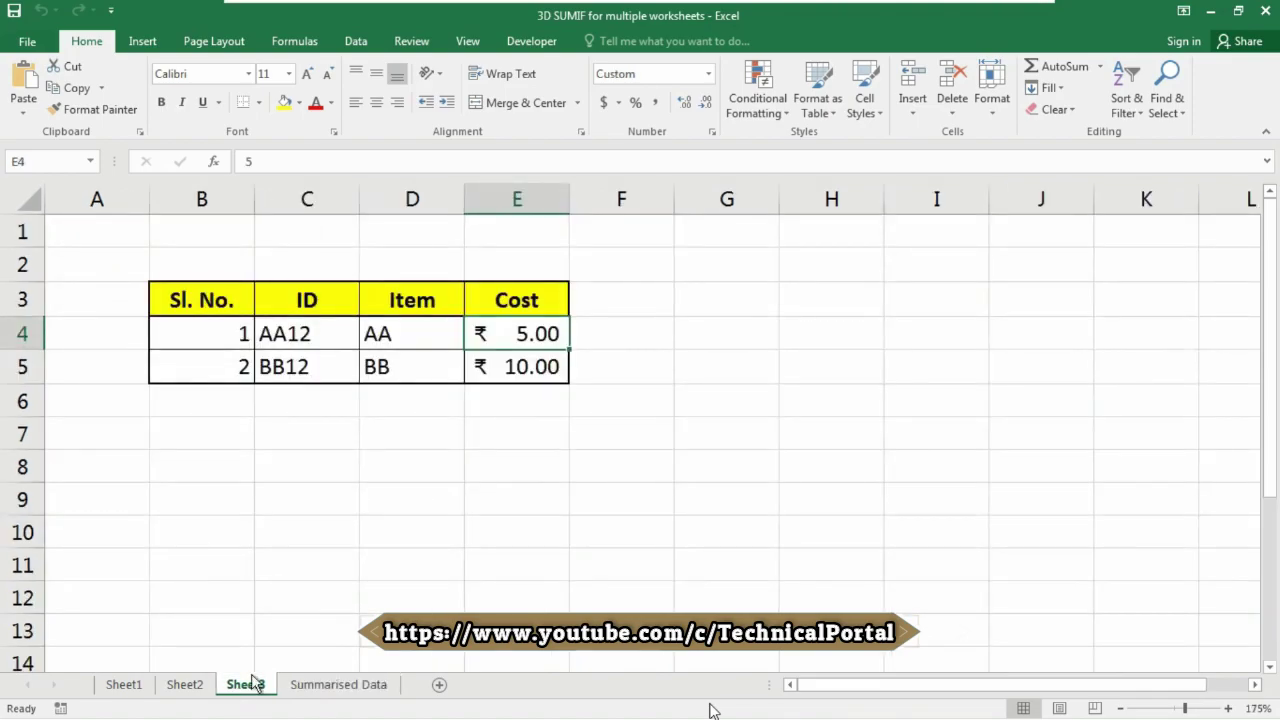
click(184, 685)
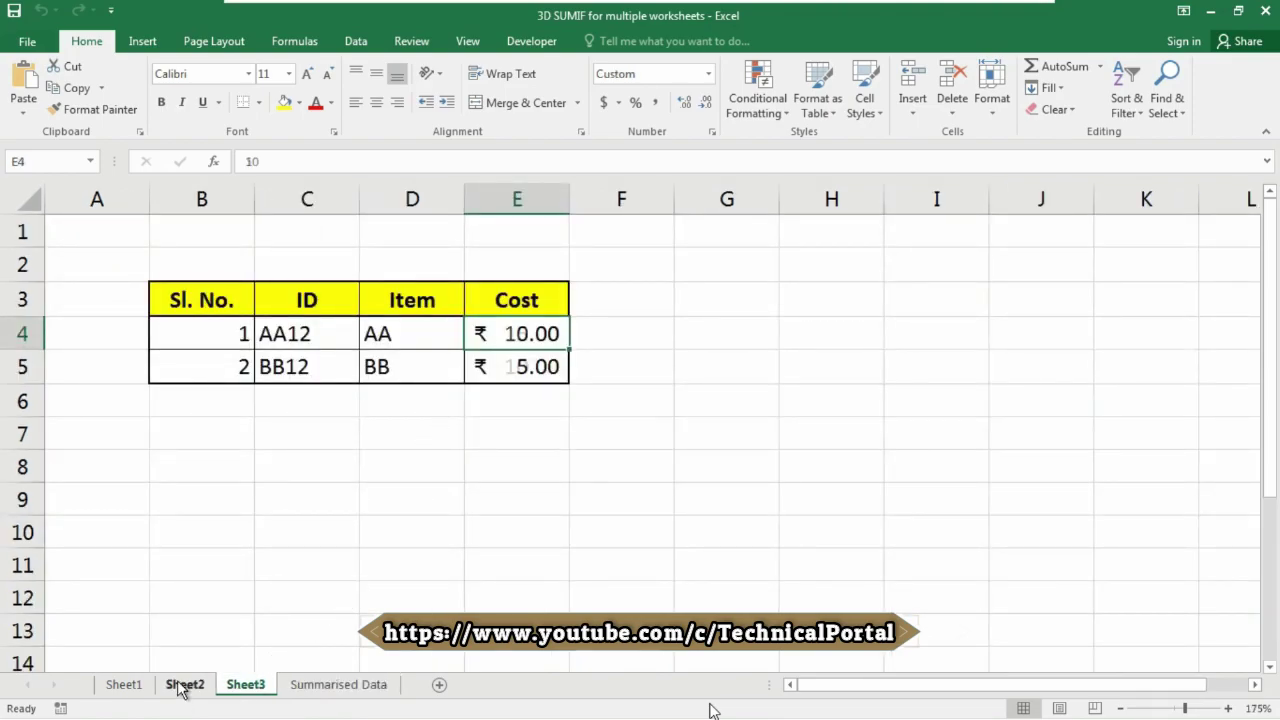
click(124, 685)
click(345, 686)
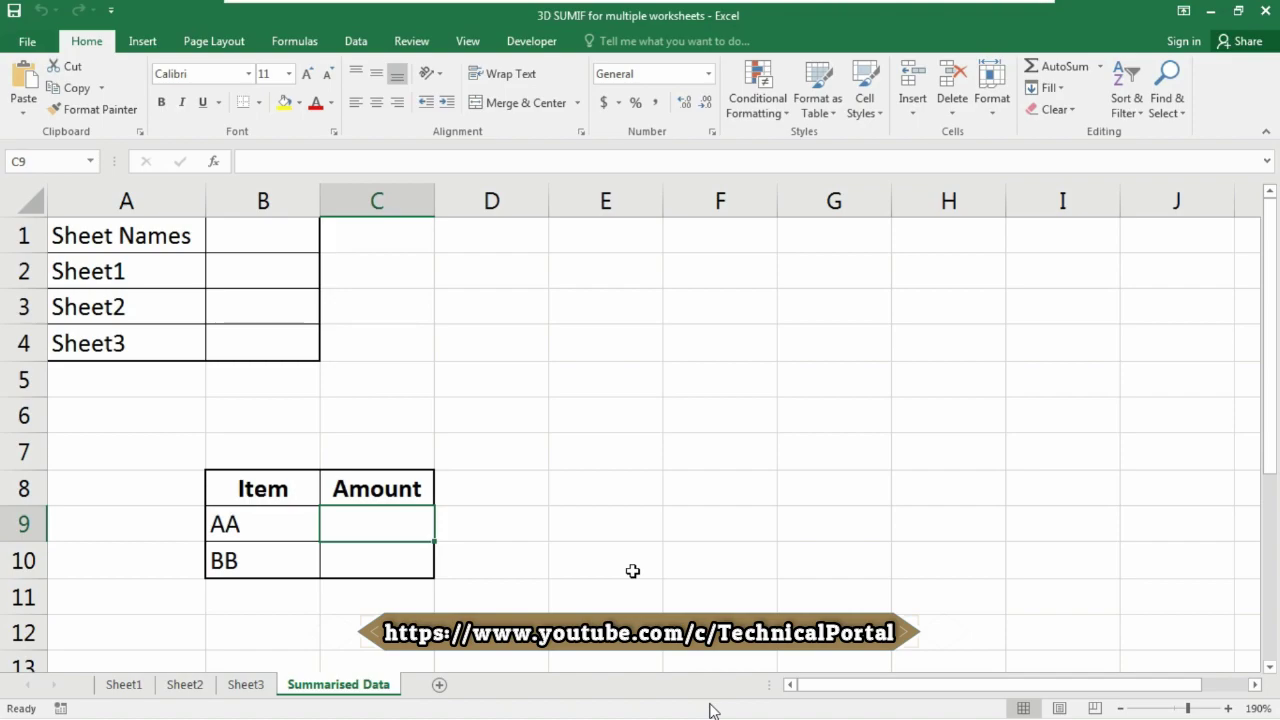
In C9 start =SUMPRODUCT(SUMIF(INDIRECT( using function autocomplete.
text(=sum)
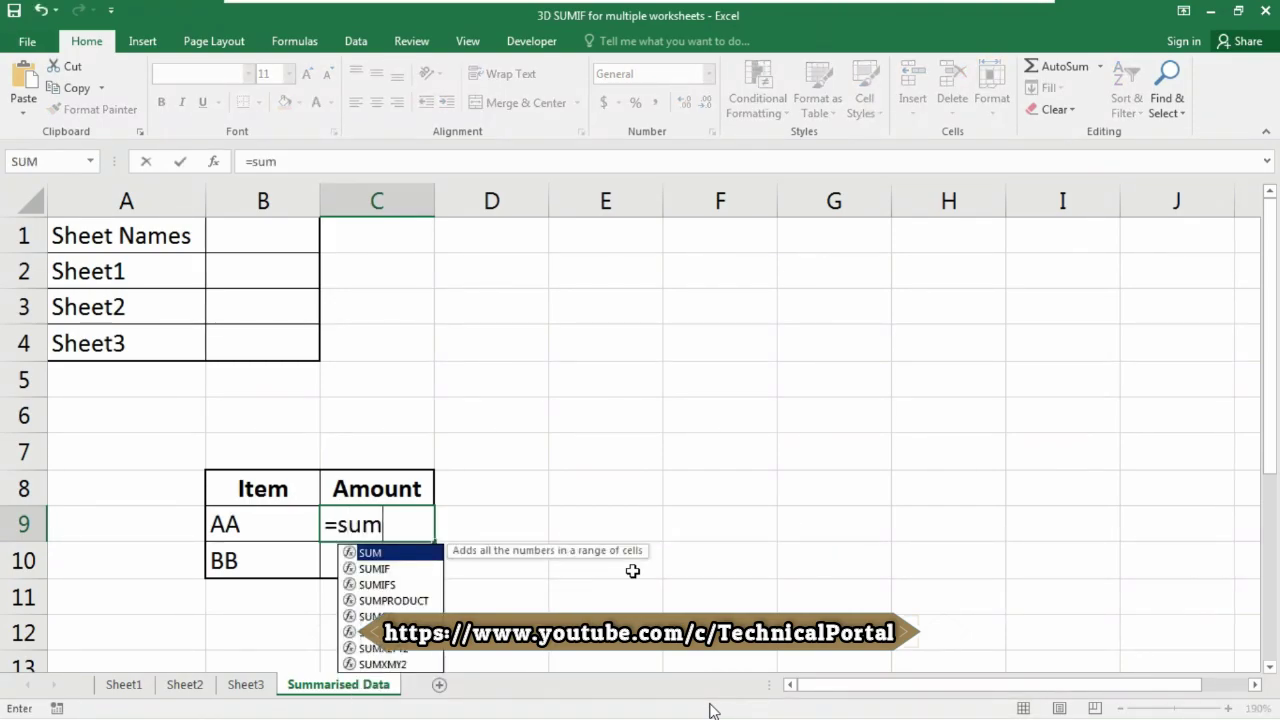
text(p)
key(Tab)
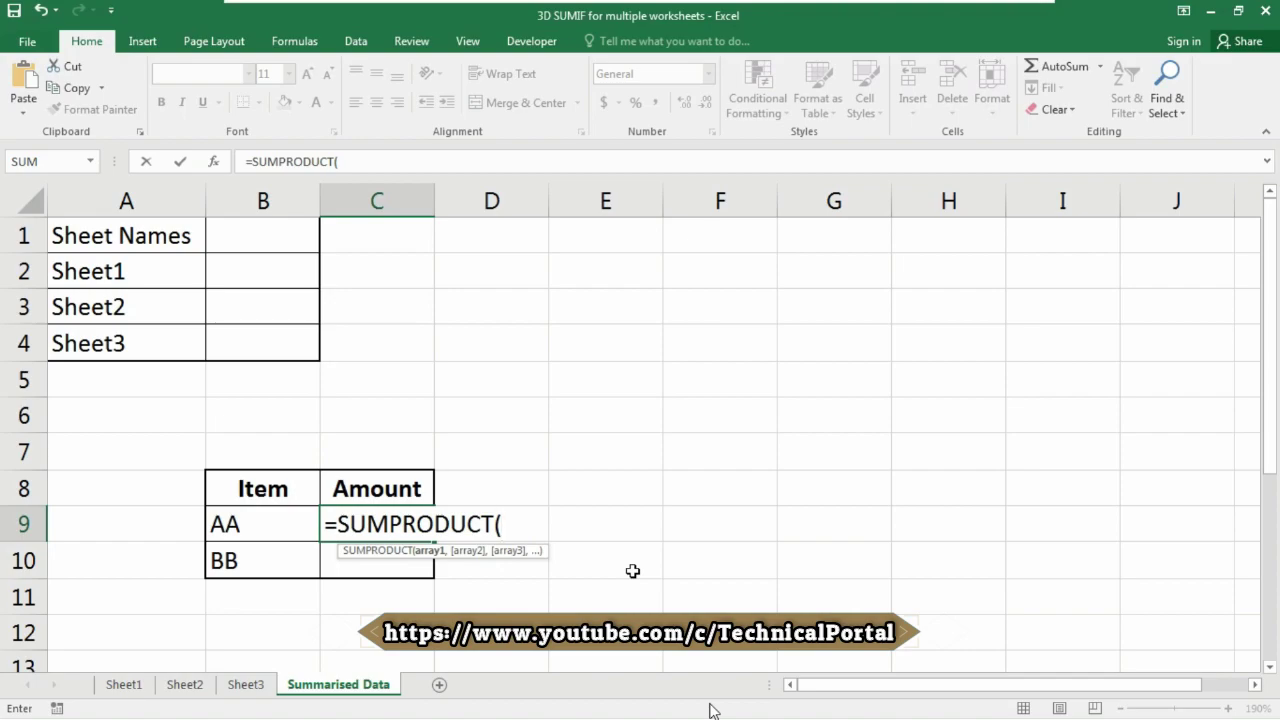
text(sumif)
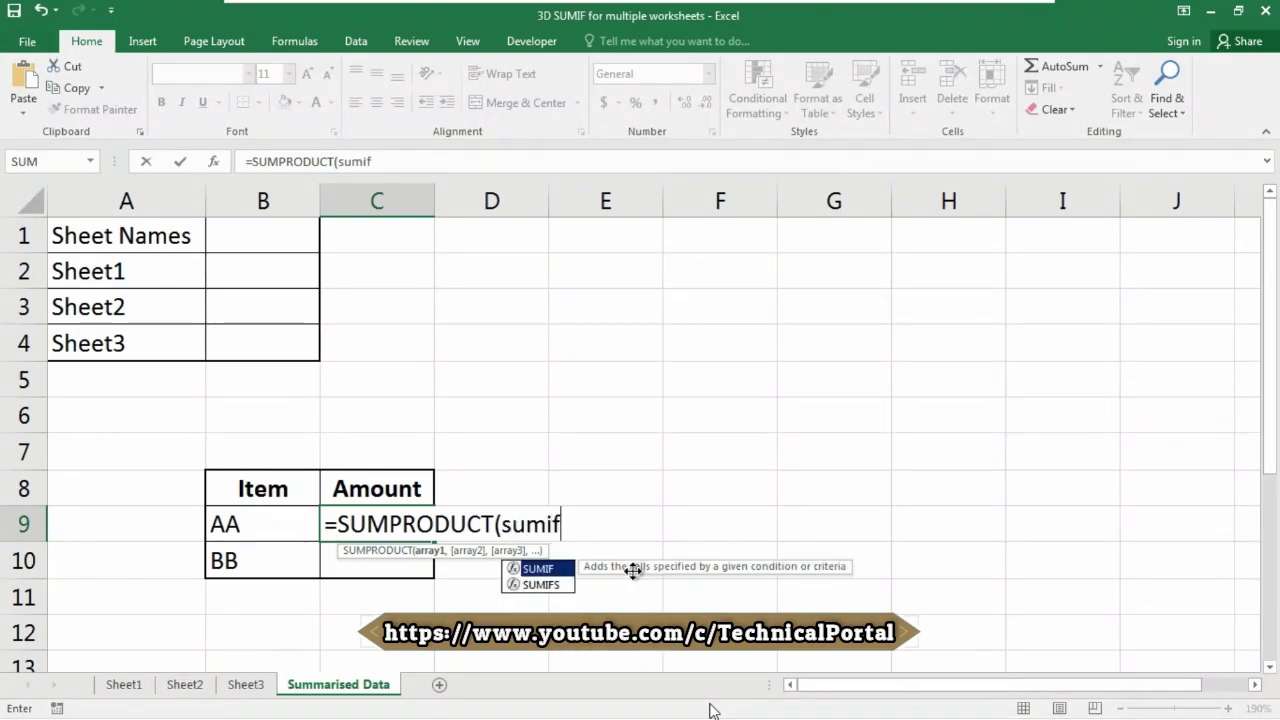
key(Tab)
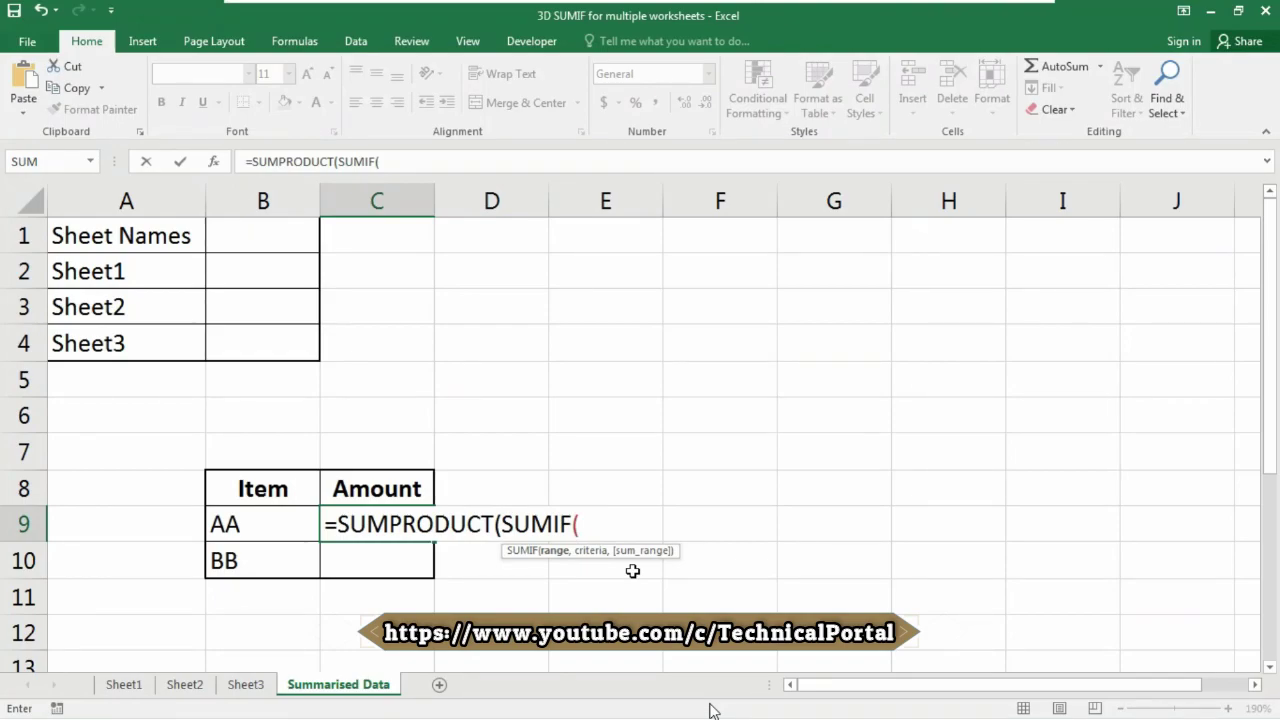
text(indi)
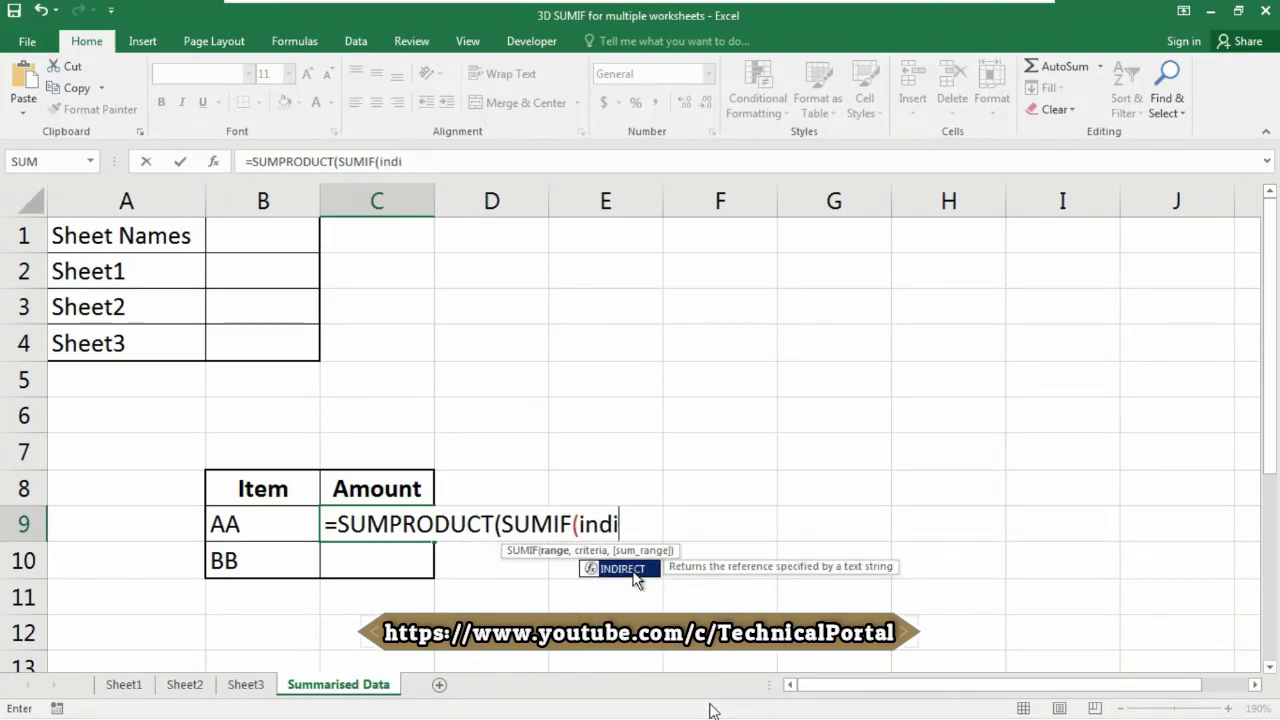
double_click(630, 582)
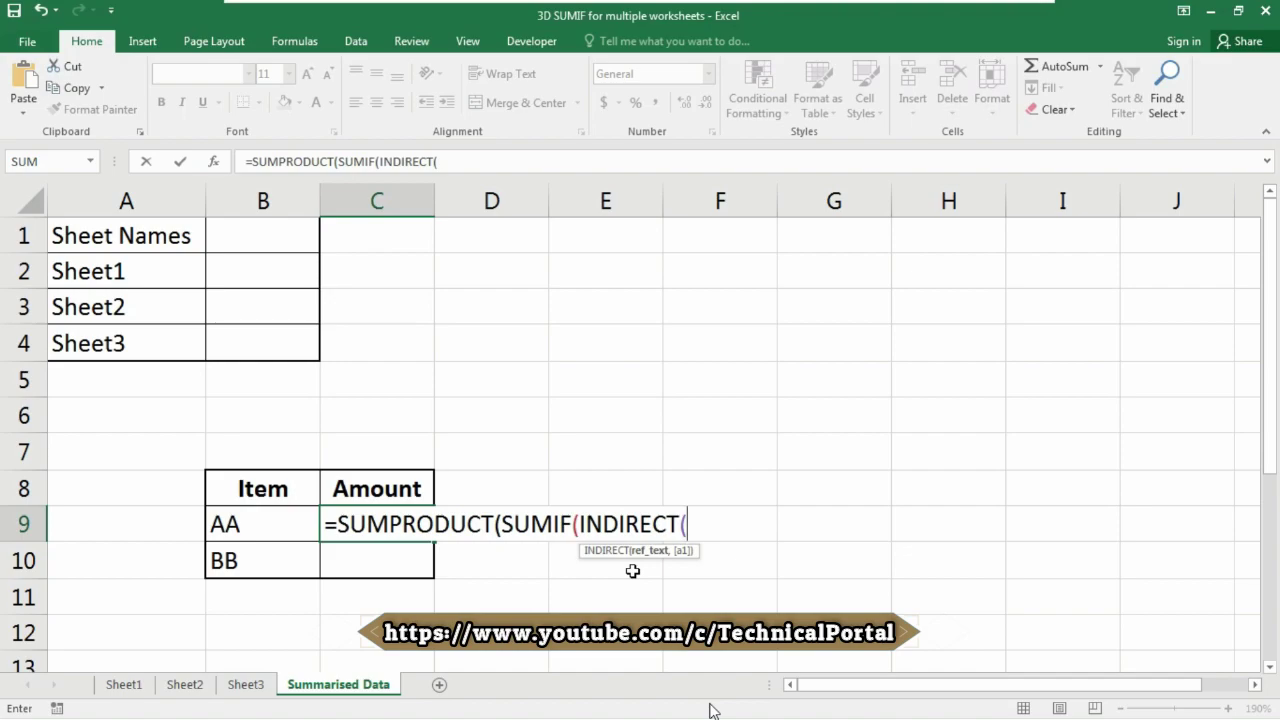
Build the sheet reference "'"&A2:A4&"'!"& from the sheet names in A2:A4.
text("'")
text(&)
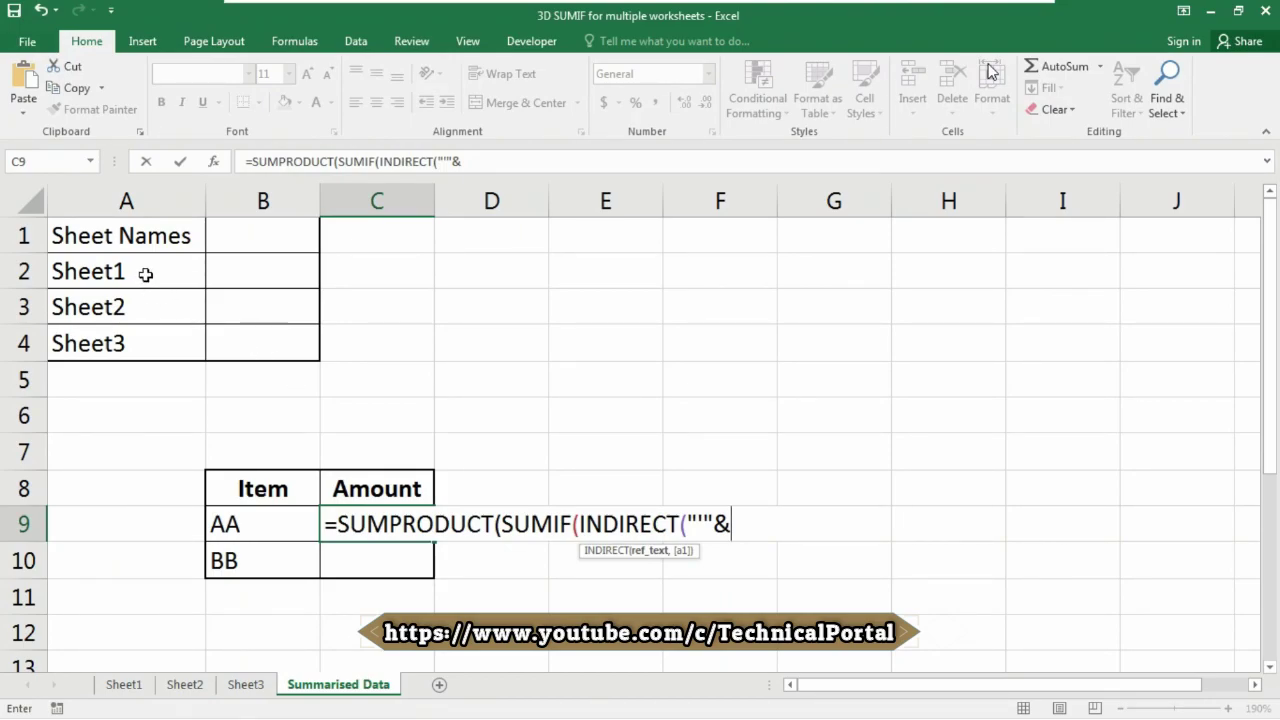
drag(145, 274, 141, 343)
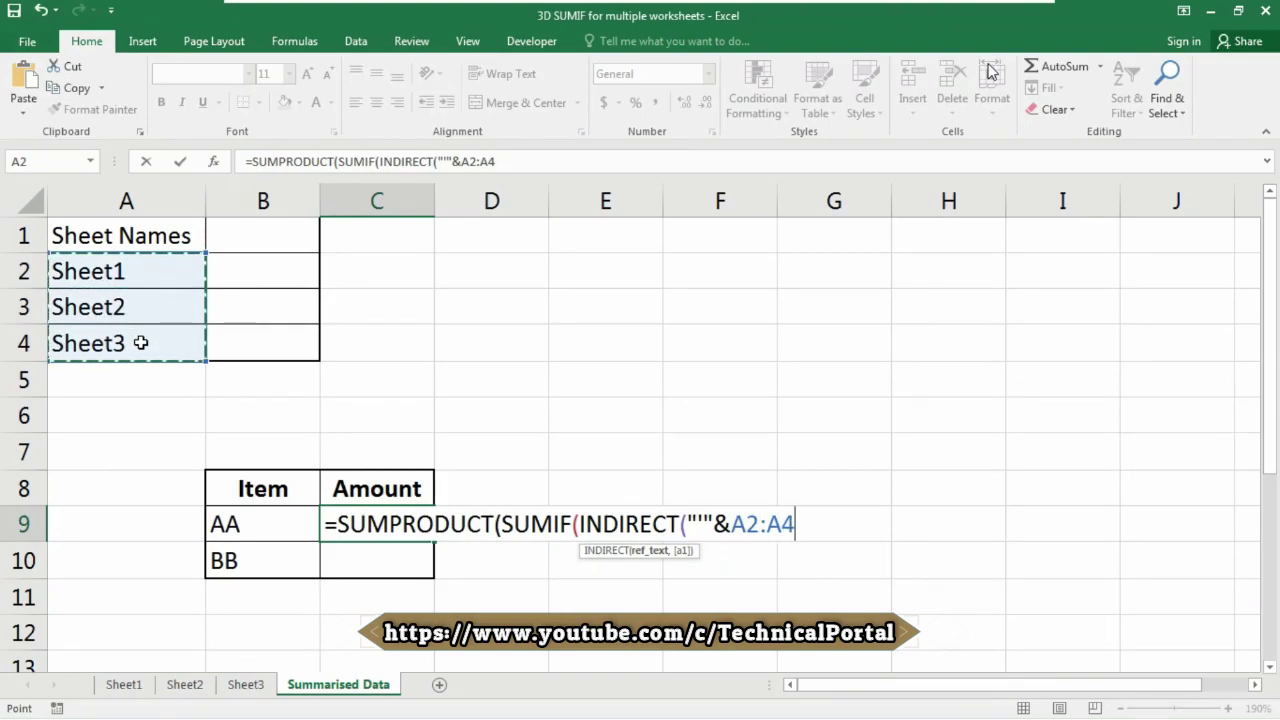
text(&)
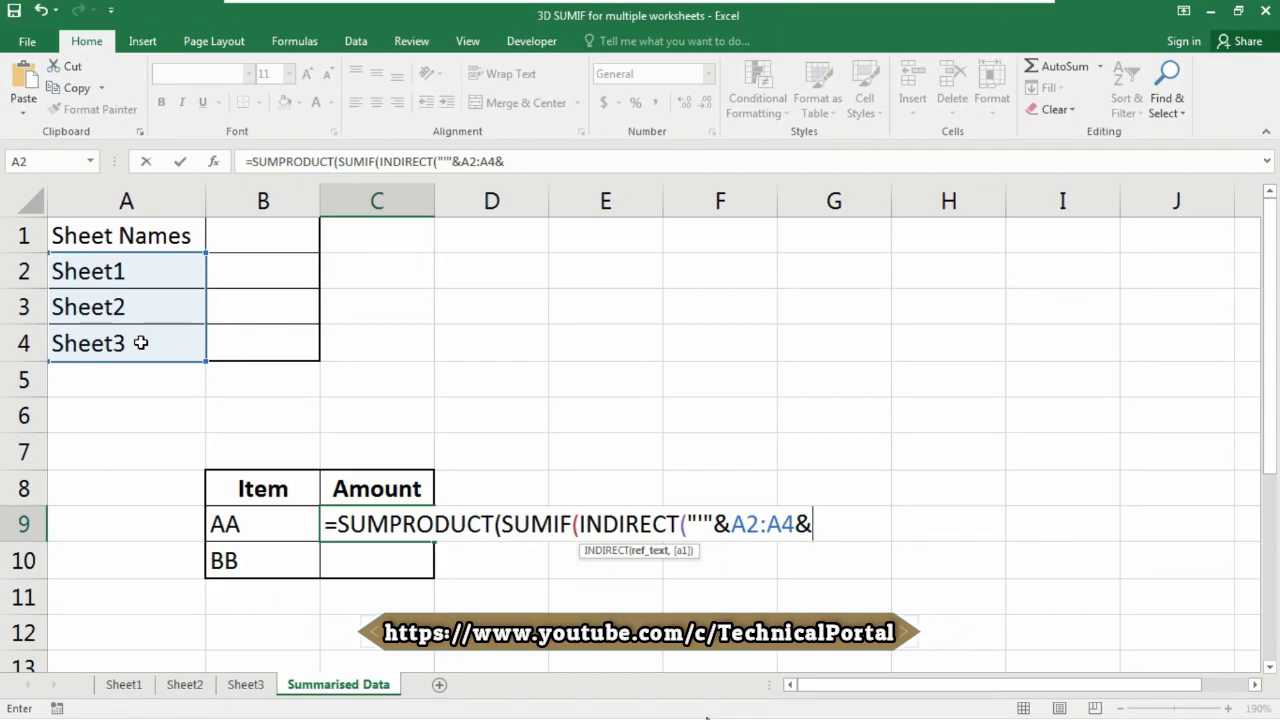
text("'!"&)
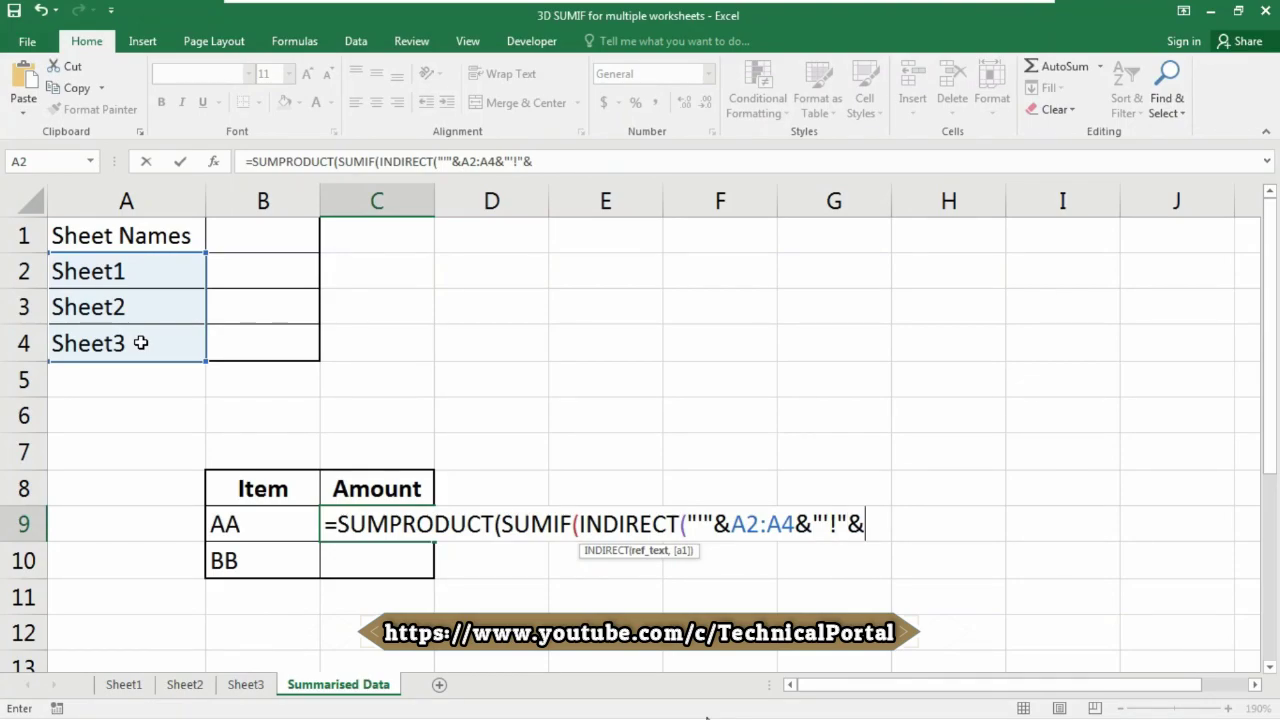
text(")
After checking Sheet3's layout, complete the INDIRECT range as "D4:D10" in C9's formula.
click(245, 684)
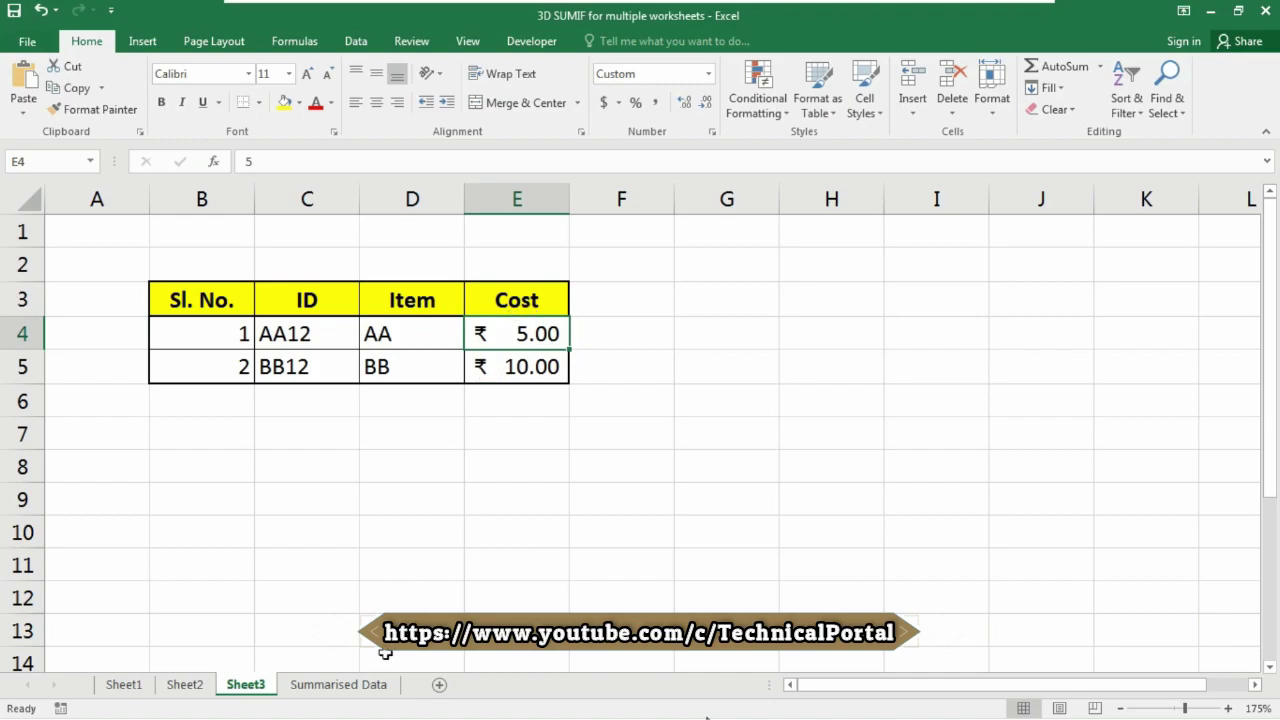
click(350, 690)
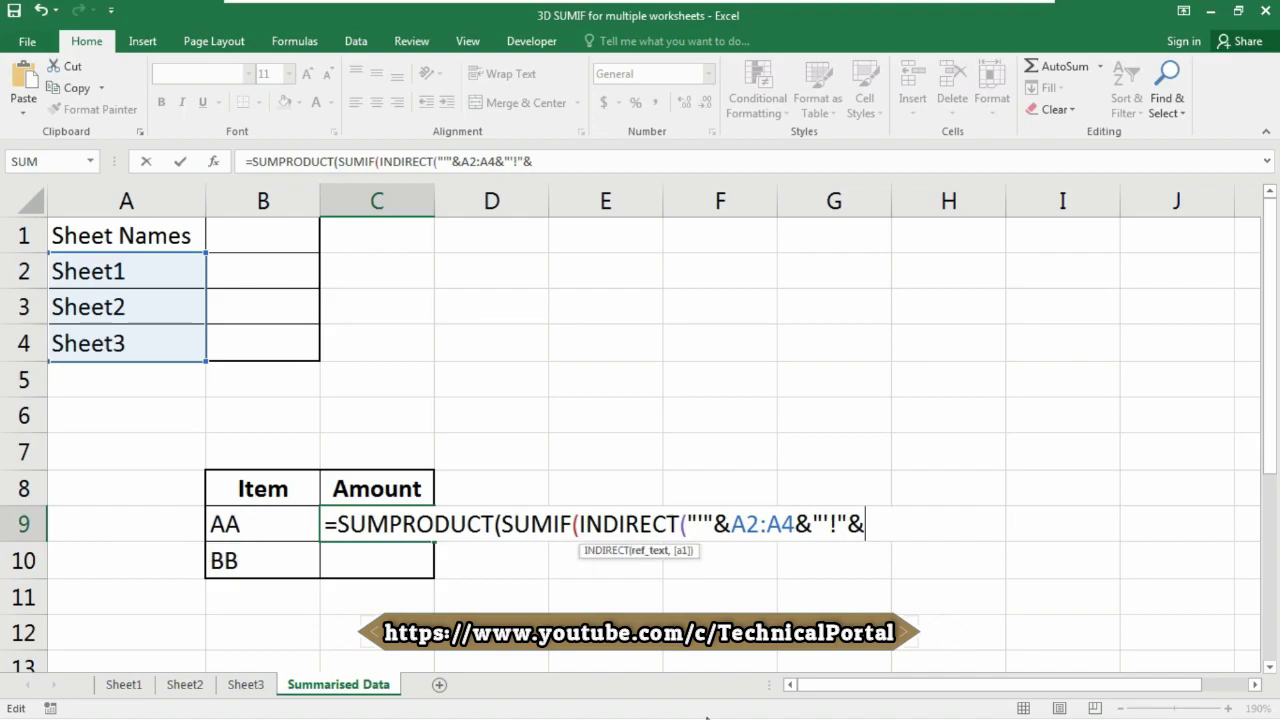
text(")
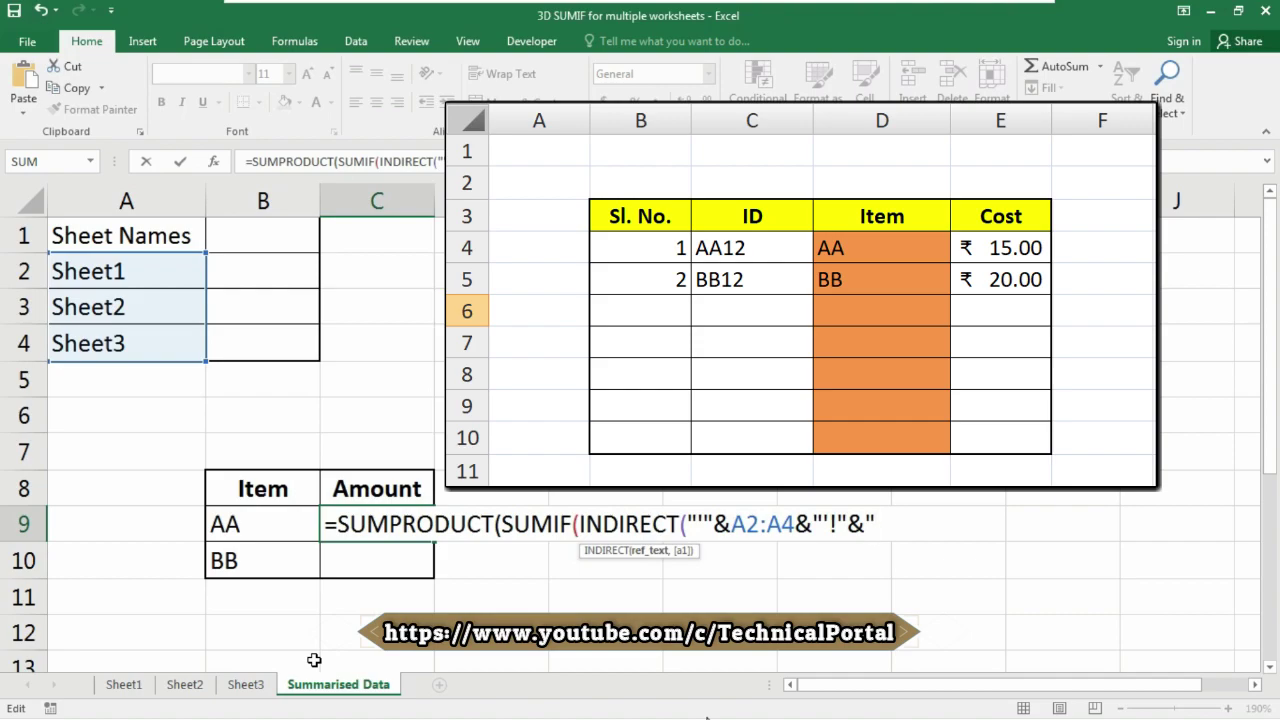
text(D4:D10)
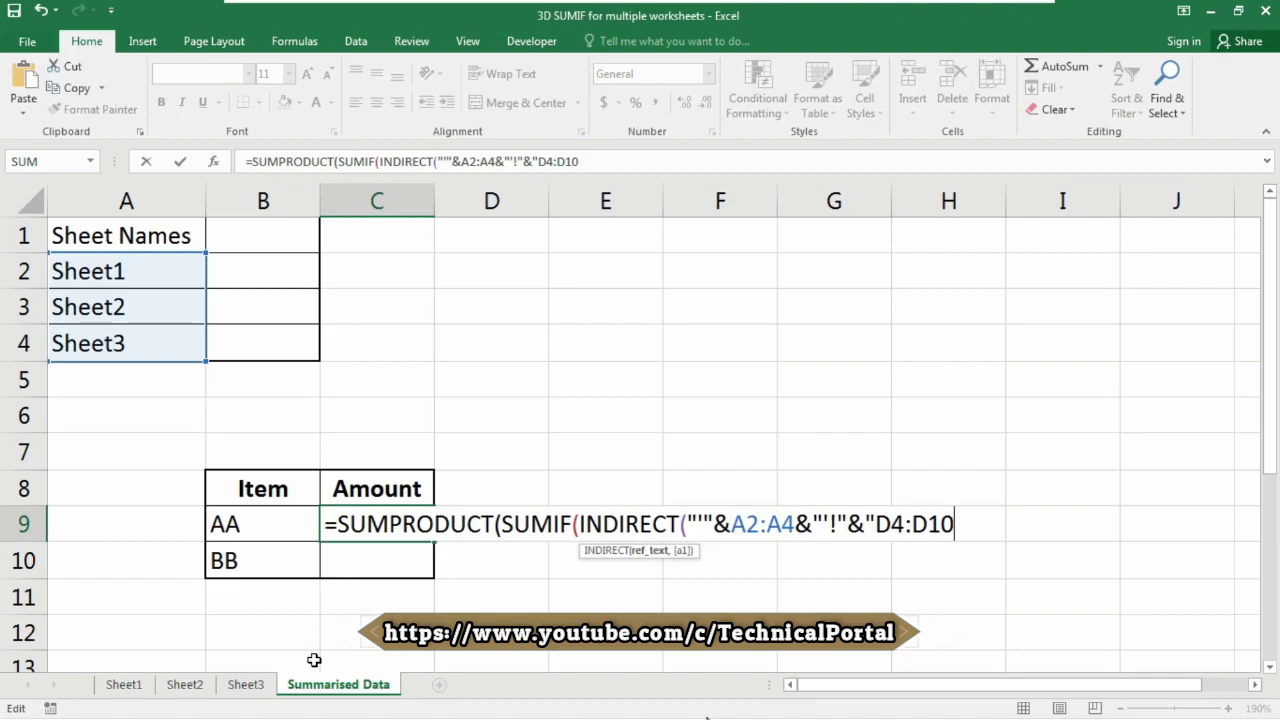
text("),)
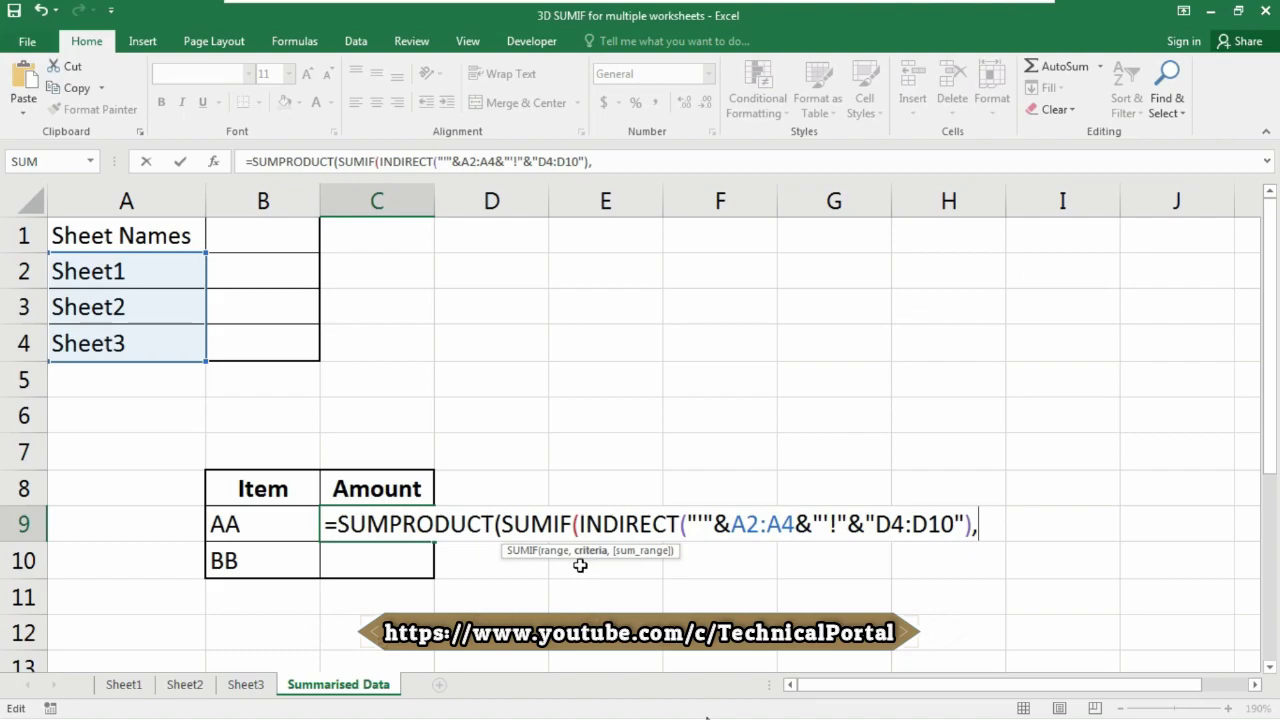
Add B9 as the SUMIF criteria and start a second INDIRECT("'"& for the sum range.
click(251, 521)
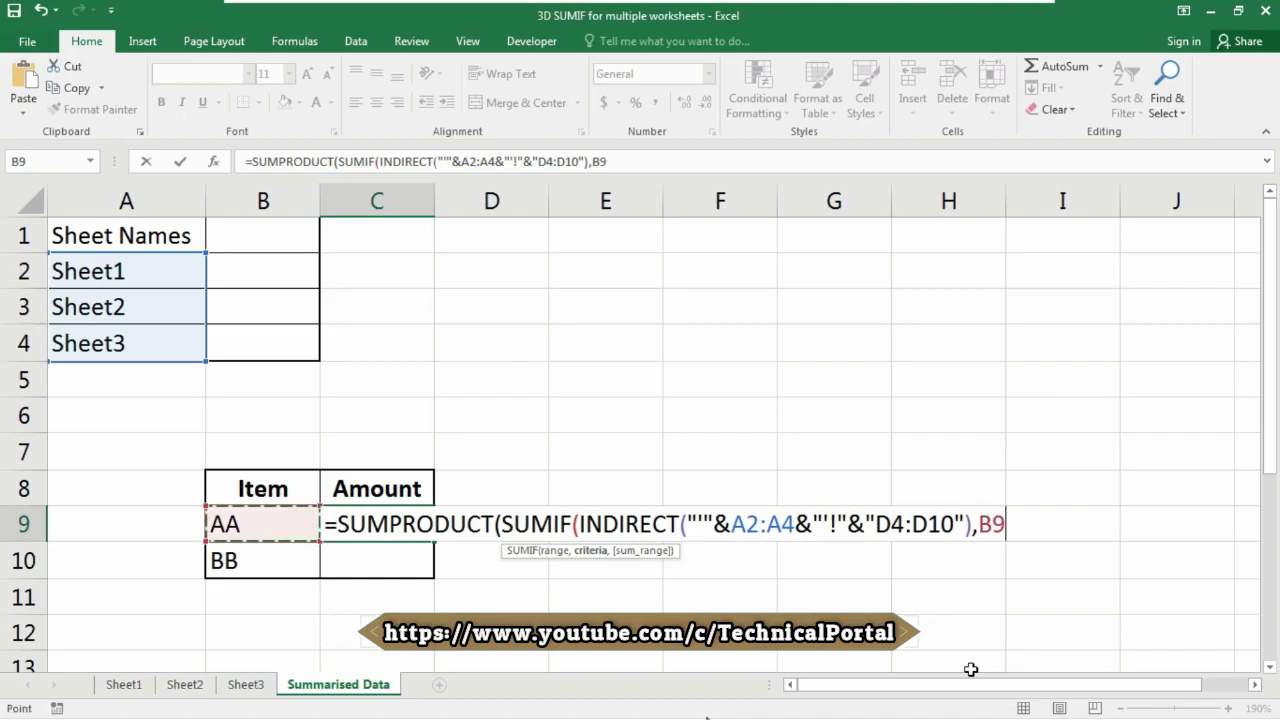
text(,)
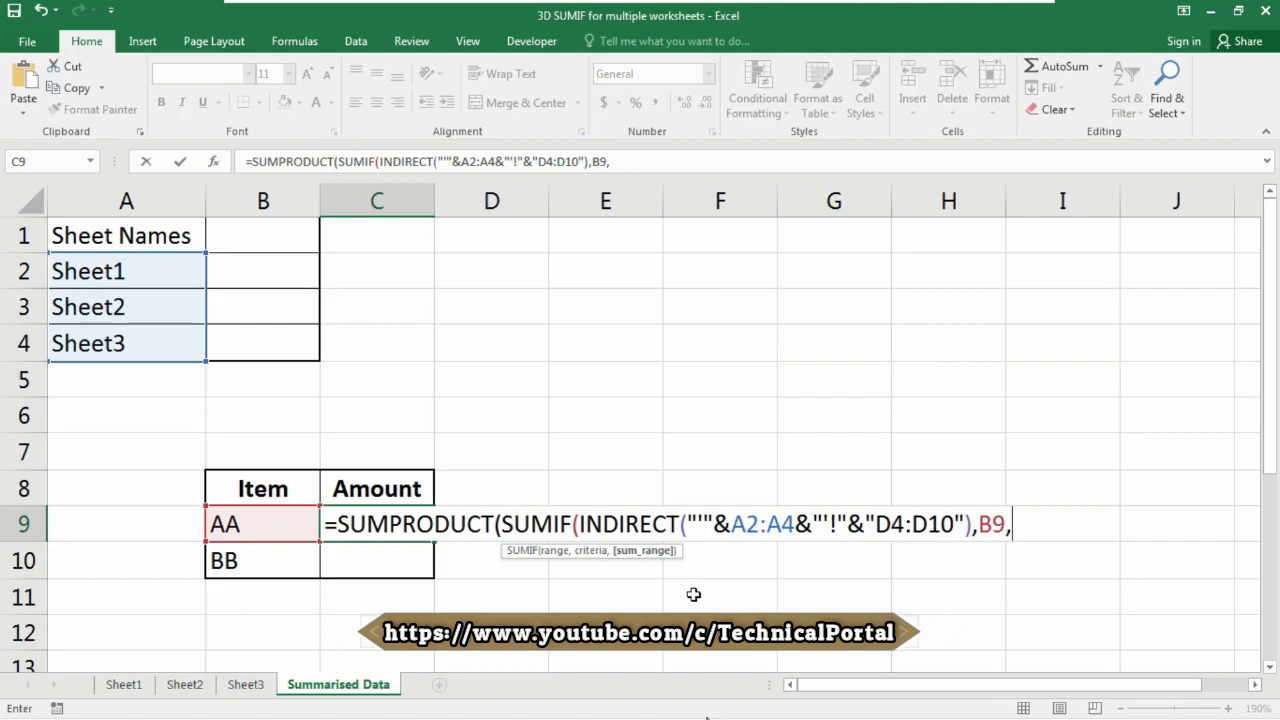
text(ind)
key(Down)
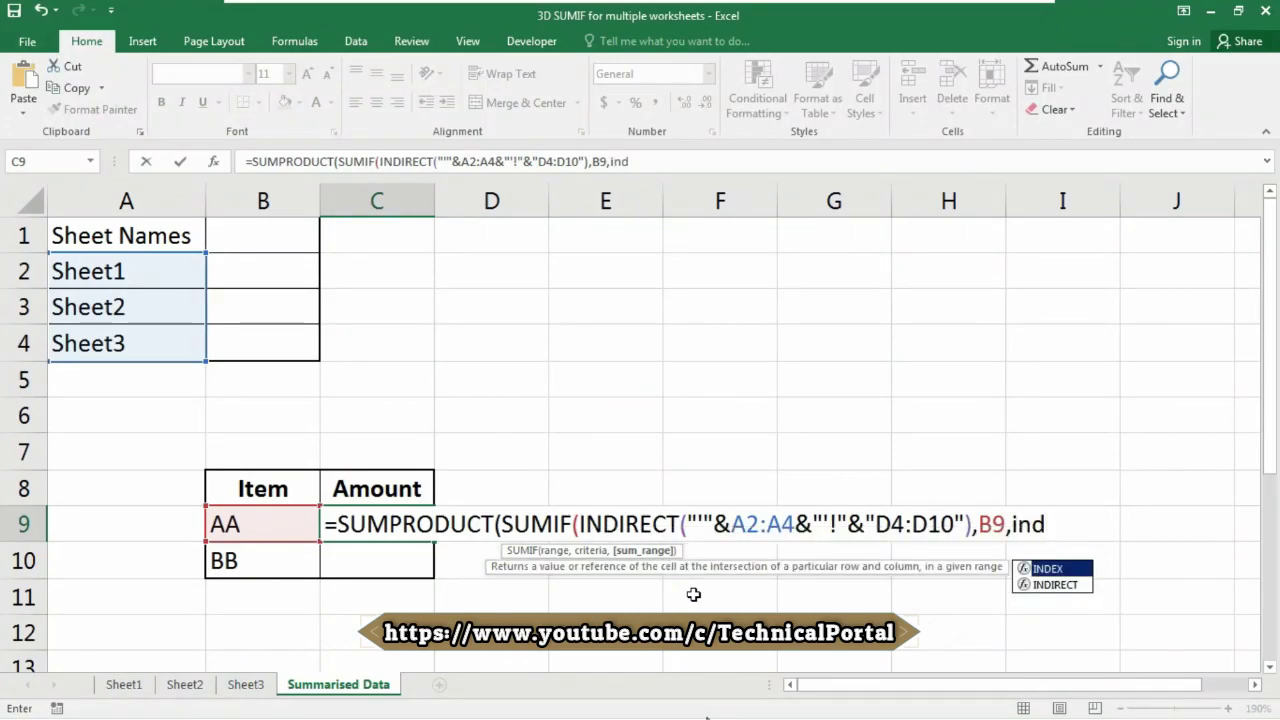
key(Tab)
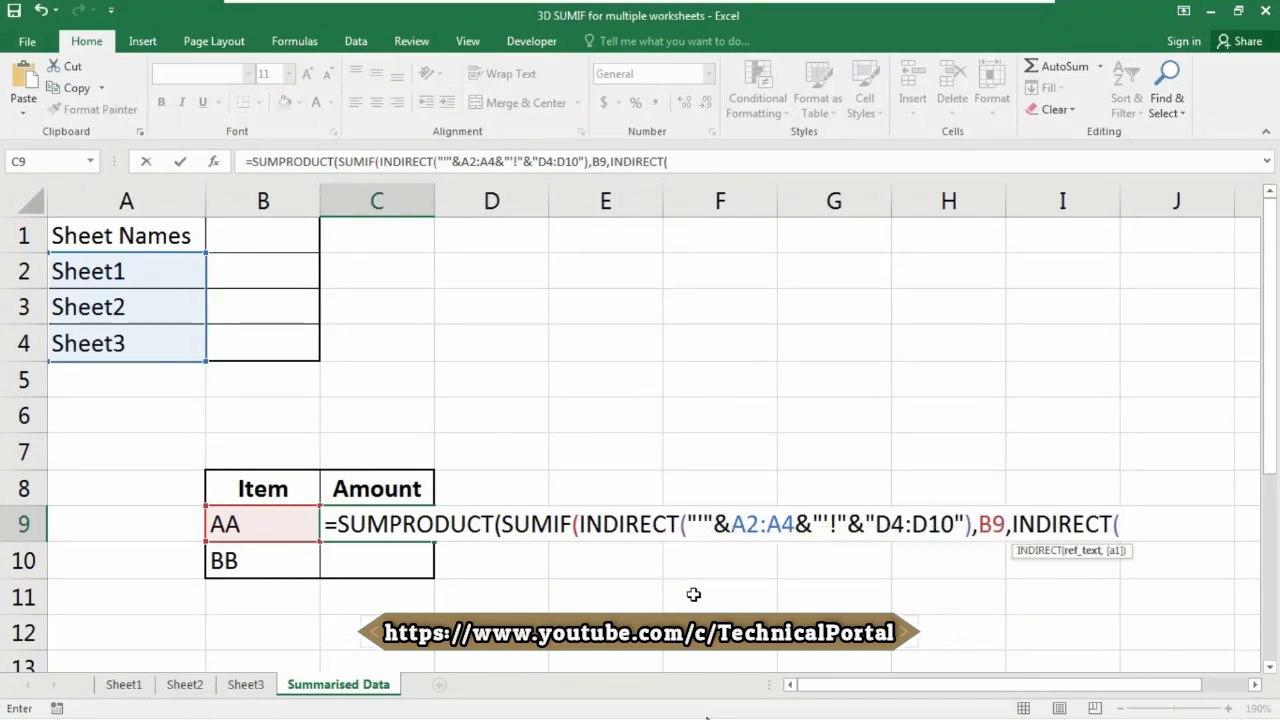
text("'"&)
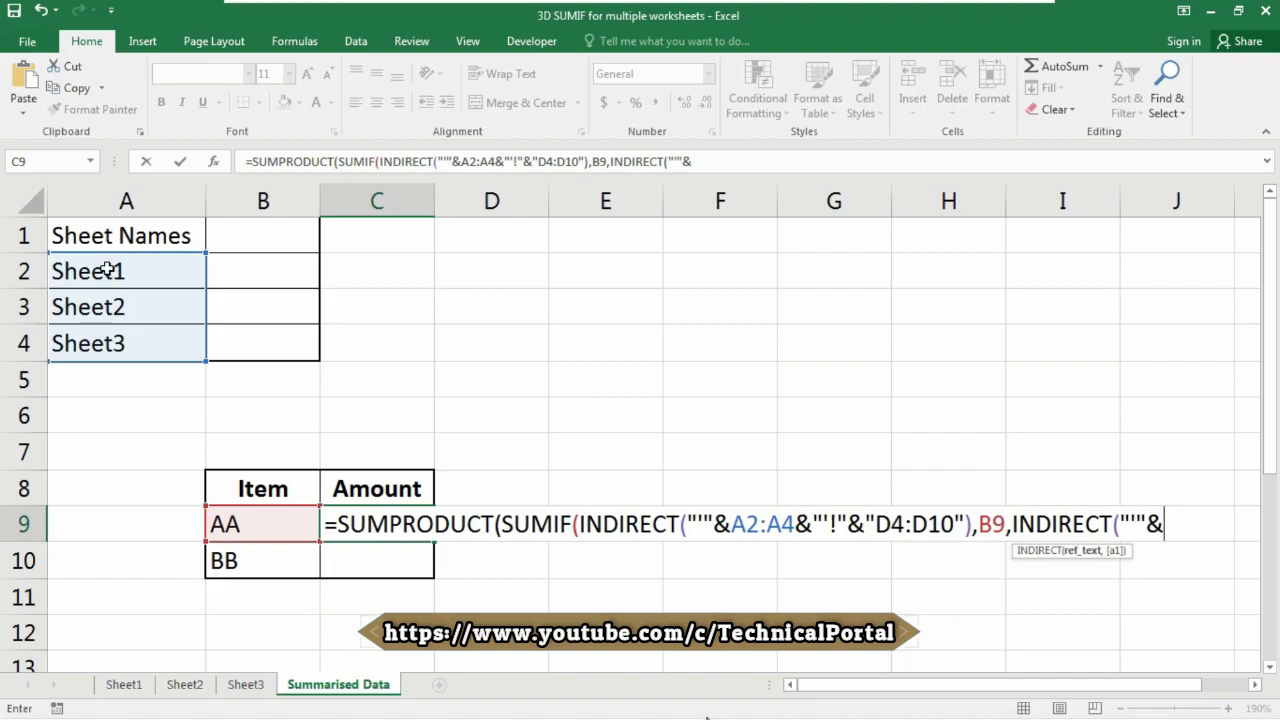
Point the sum range at E4:E10 on the A2:A4 sheets, close the formula and commit it, giving 30.
drag(104, 267, 106, 340)
text(&")
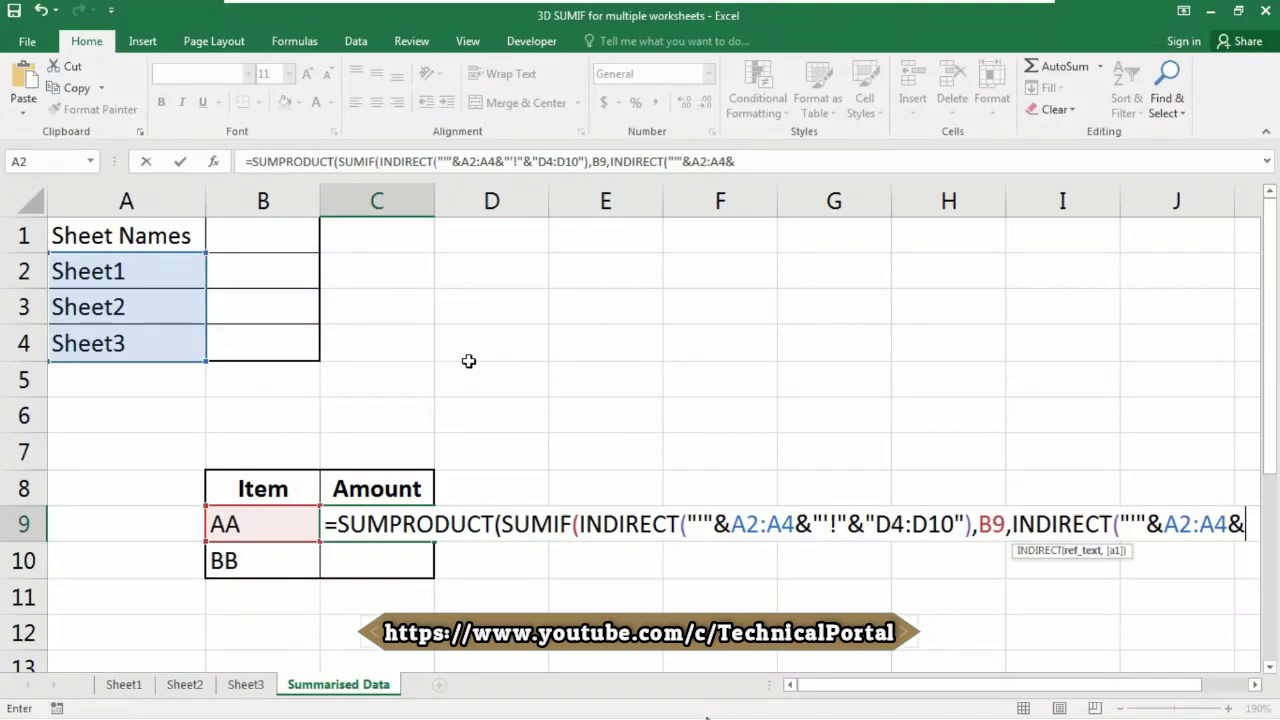
text(')
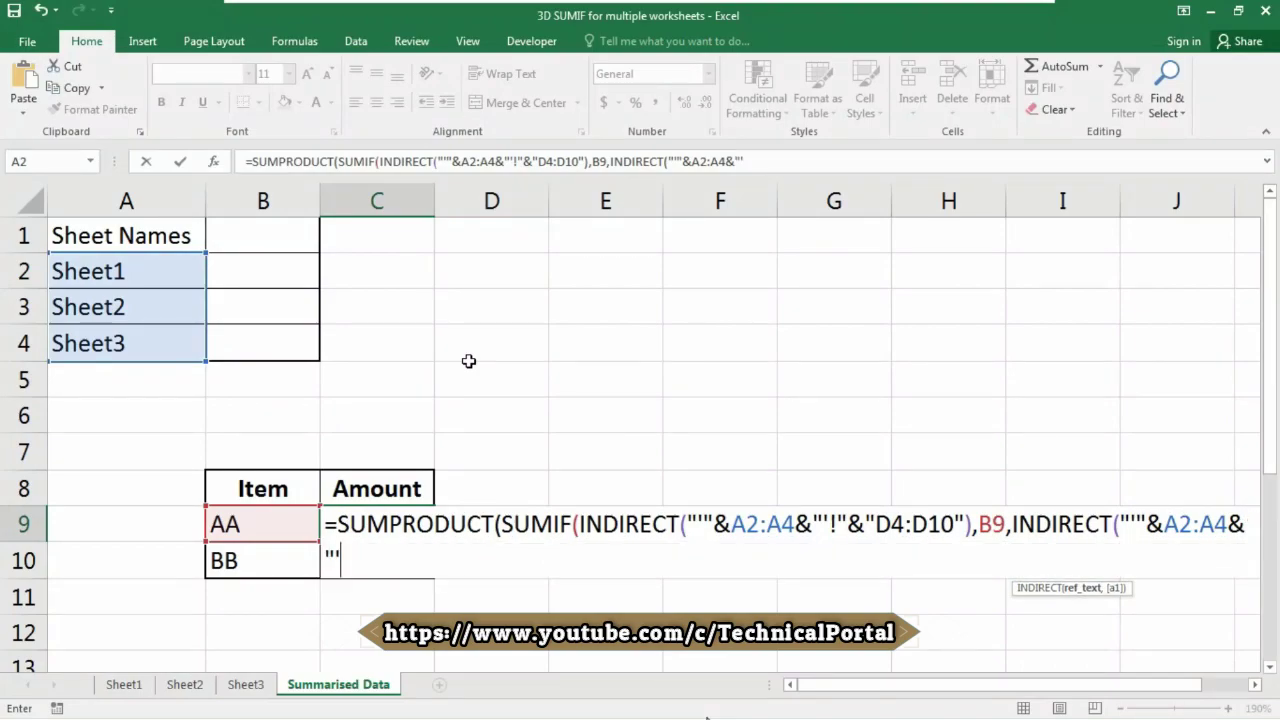
text(!"&)
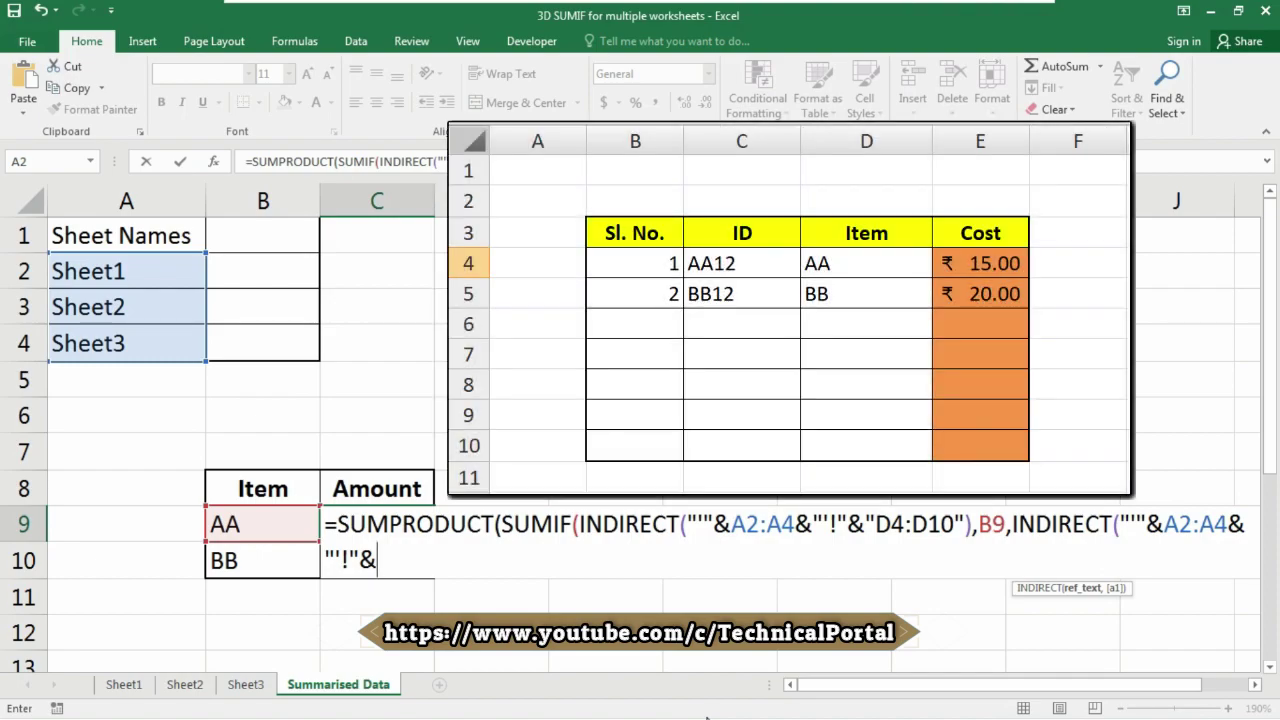
text(")
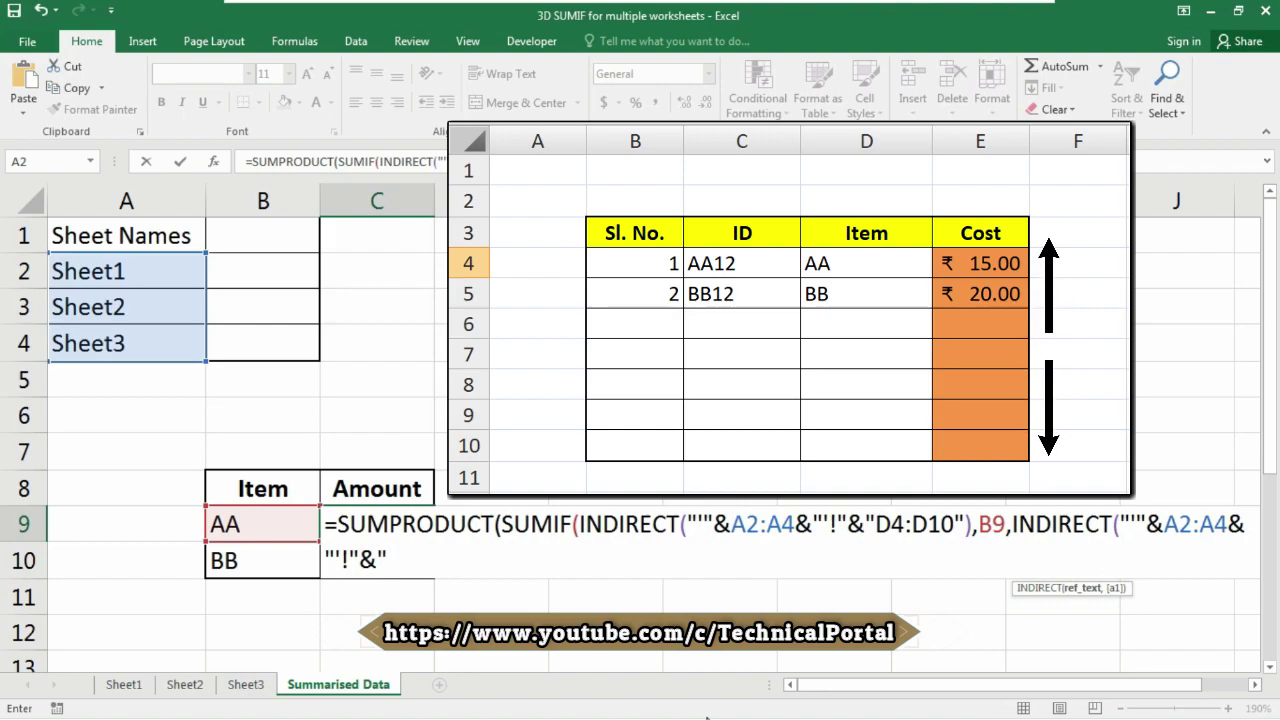
text(E4:E1)
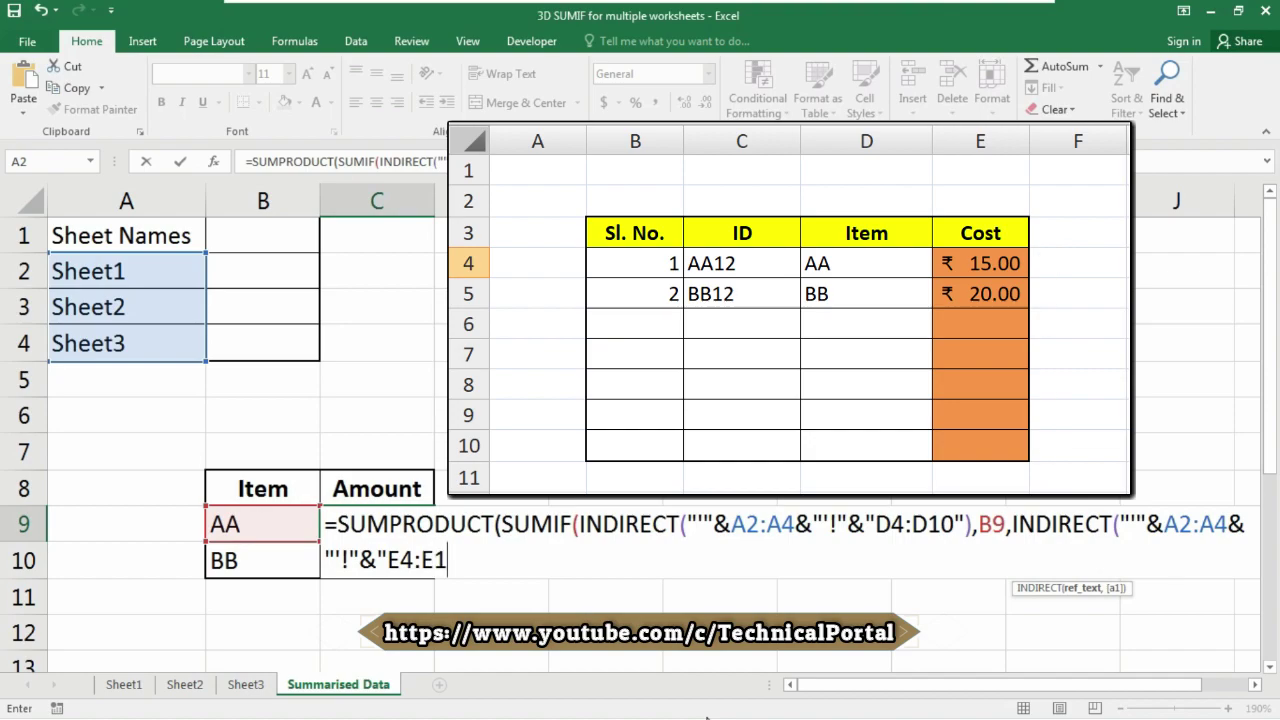
text(0")
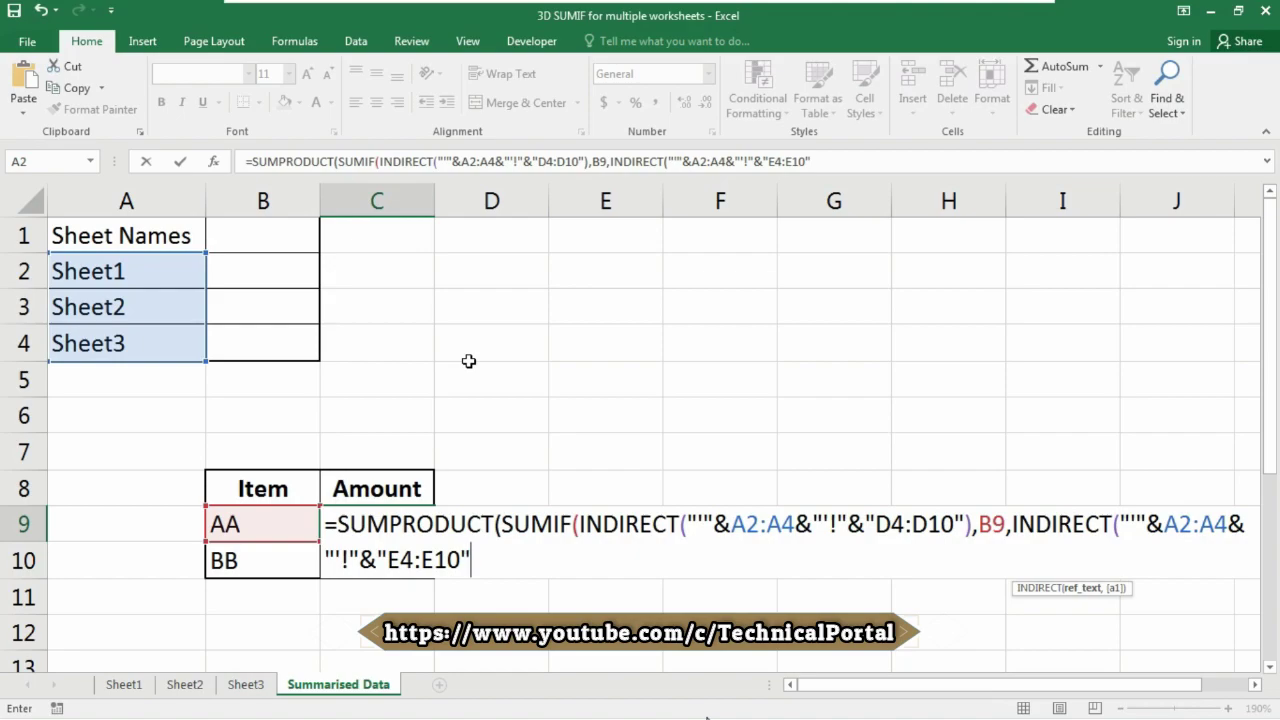
text())))
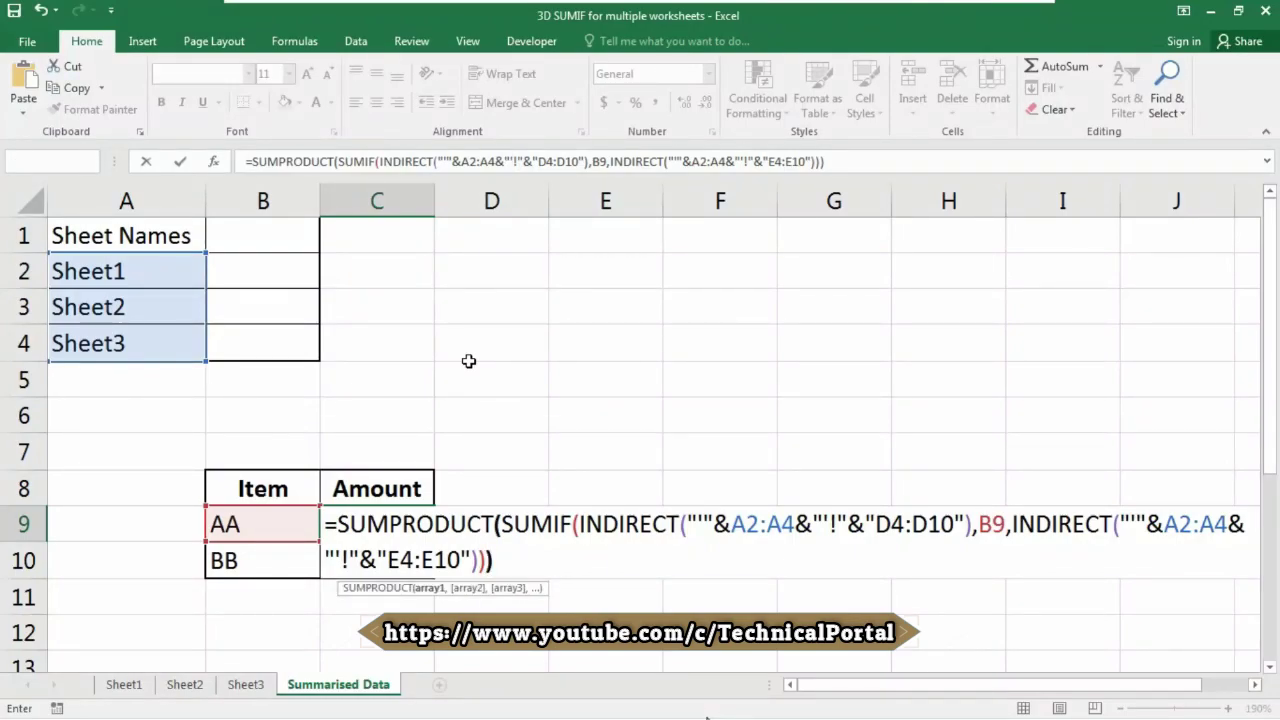
key(Return)
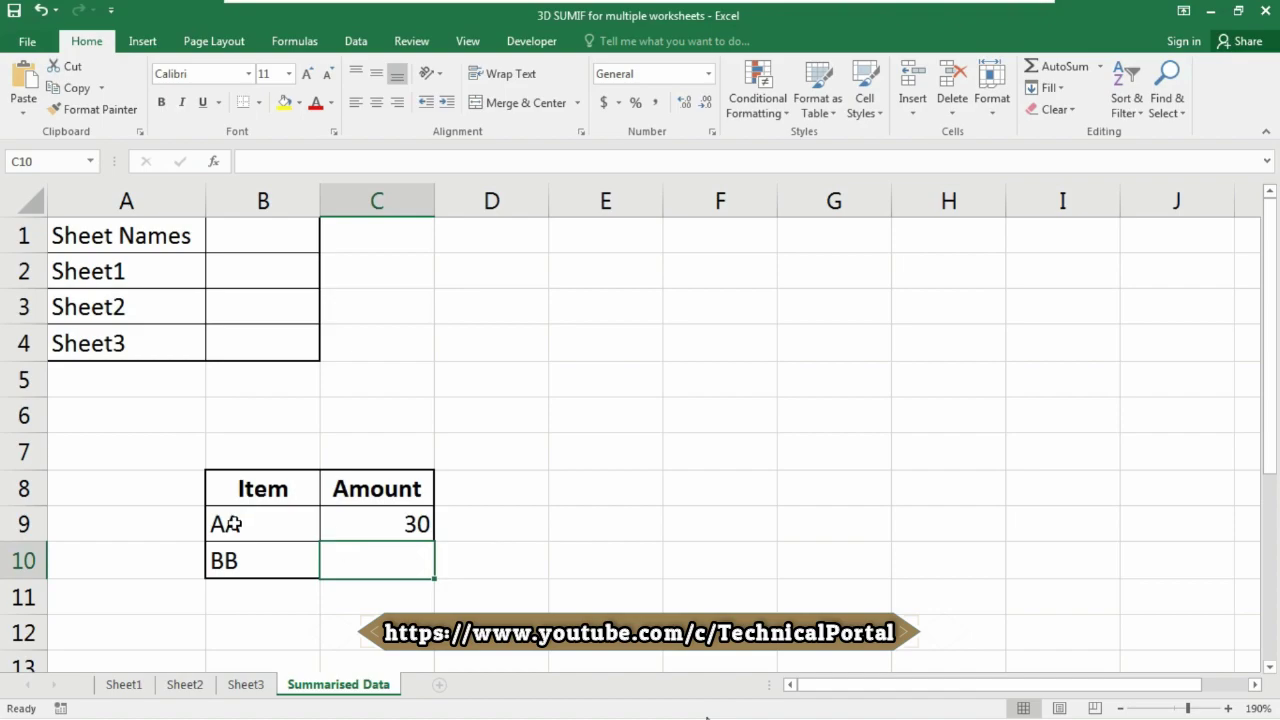
Change item B9 to BB so C9 shows 35, then open C9's formula for review.
click(272, 525)
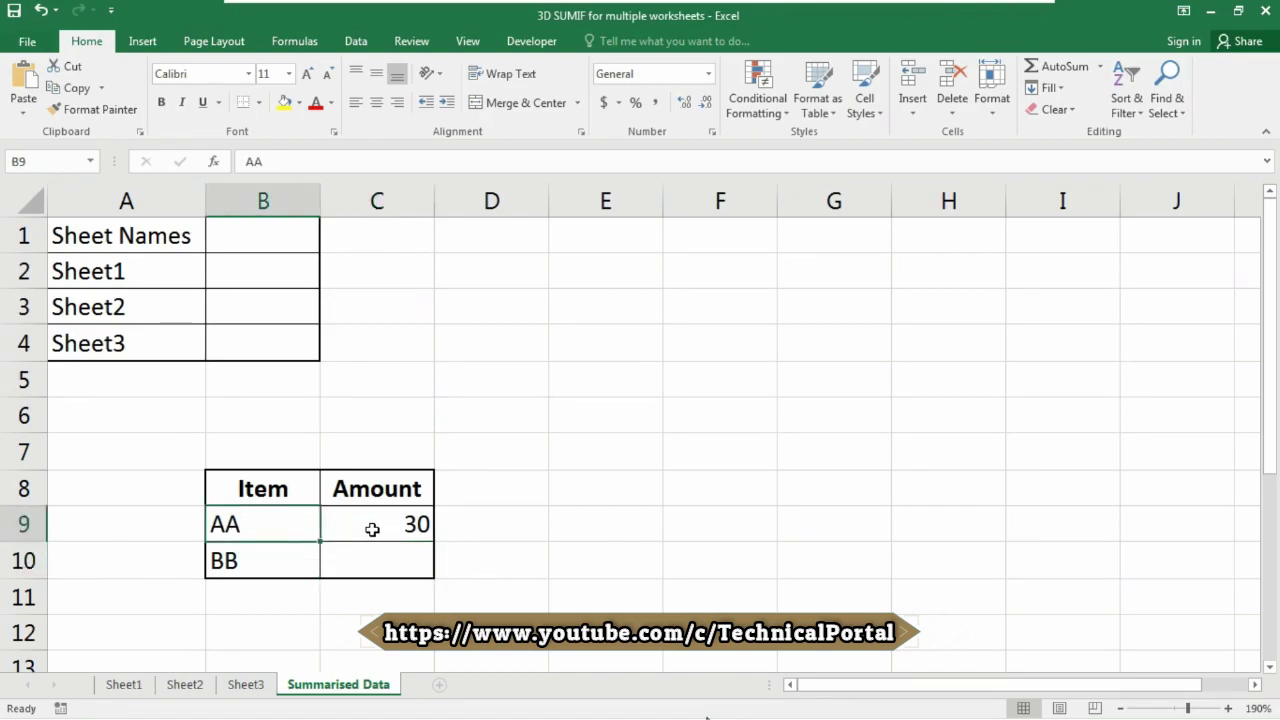
text(BB)
key(Return)
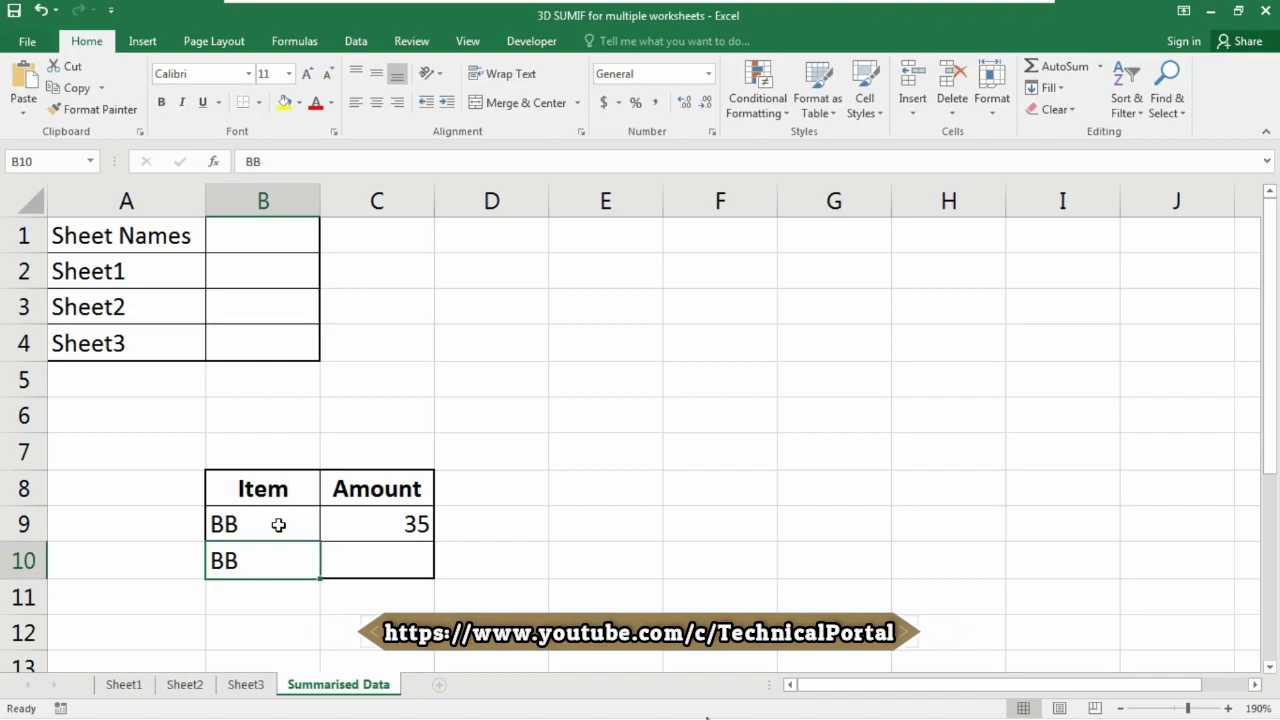
double_click(400, 524)
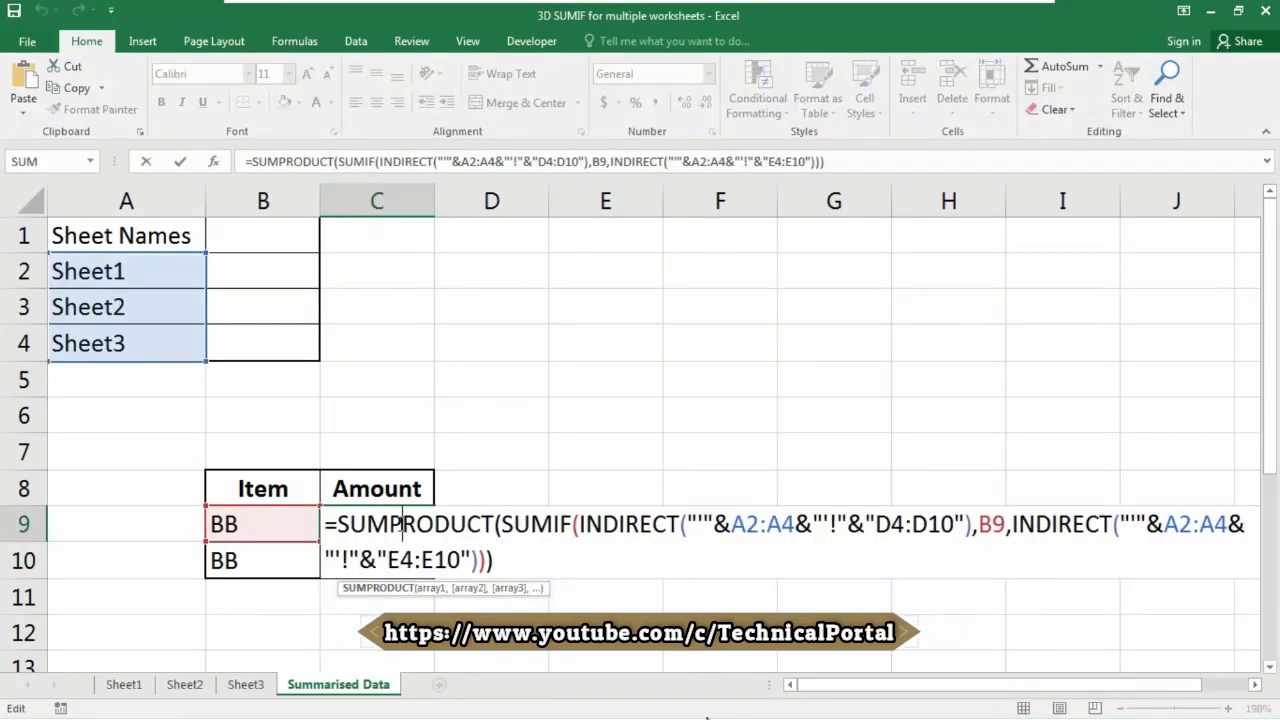